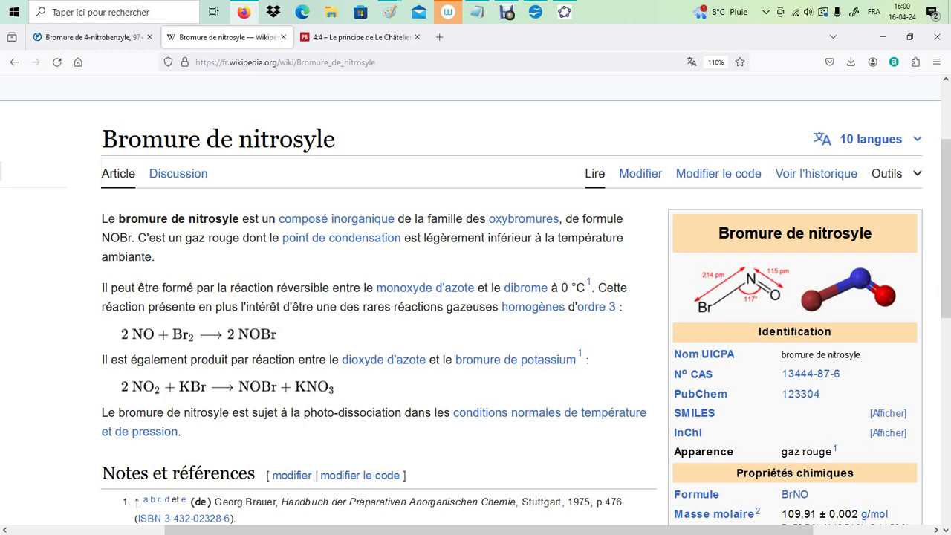
Switch to the Paint drawing with the nitrosyl bromide equilibrium exercise and read its statement.
mouse_move(389, 12)
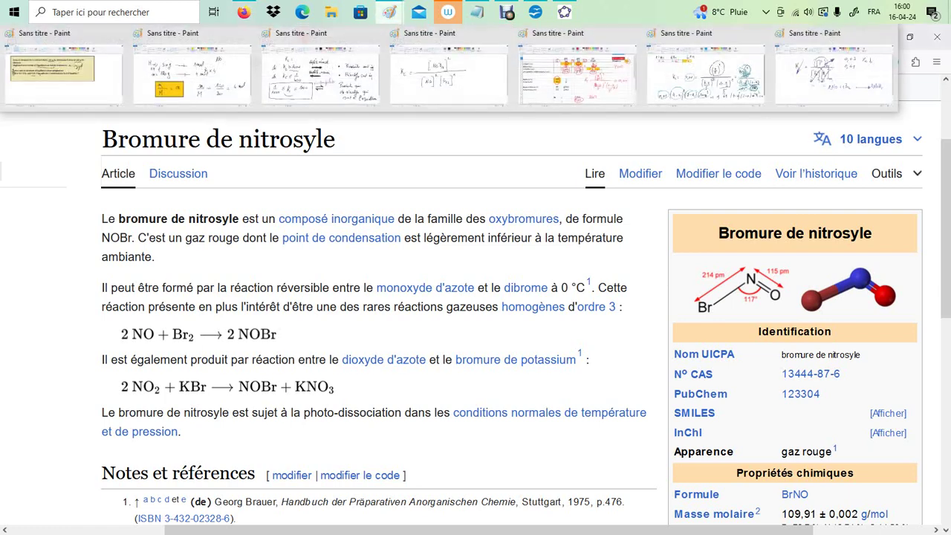
click(64, 70)
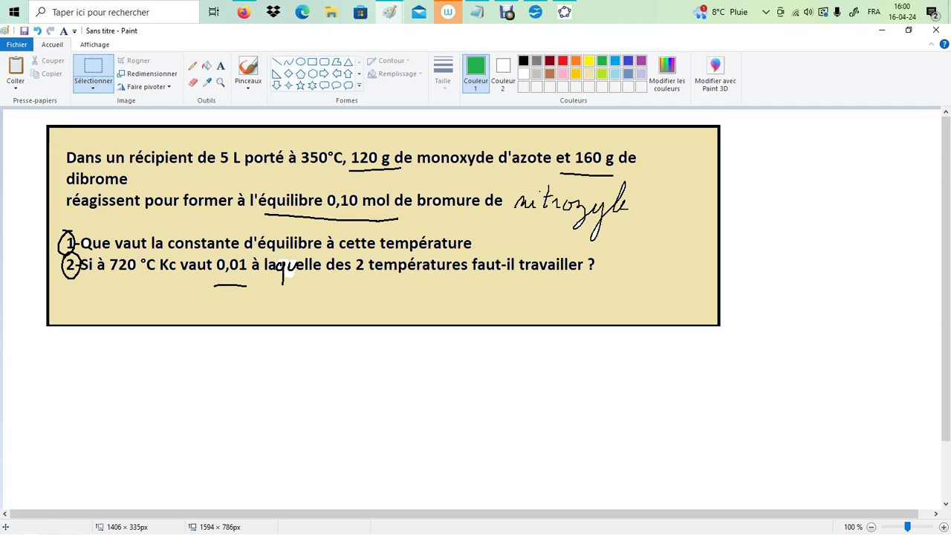
Switch to the OpenOffice Calc spreadsheet and review the masses of NO and Br2 on the 720 °C sheet.
click(534, 11)
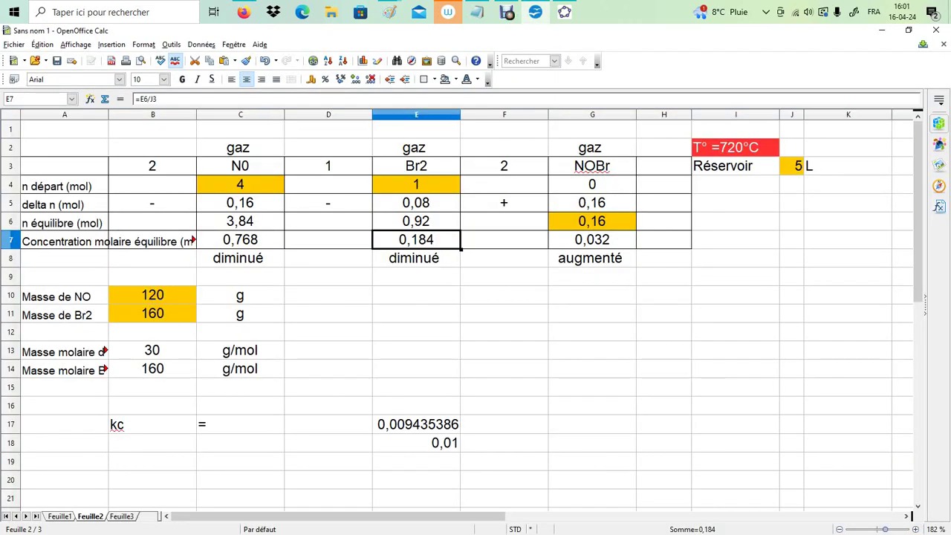
click(152, 295)
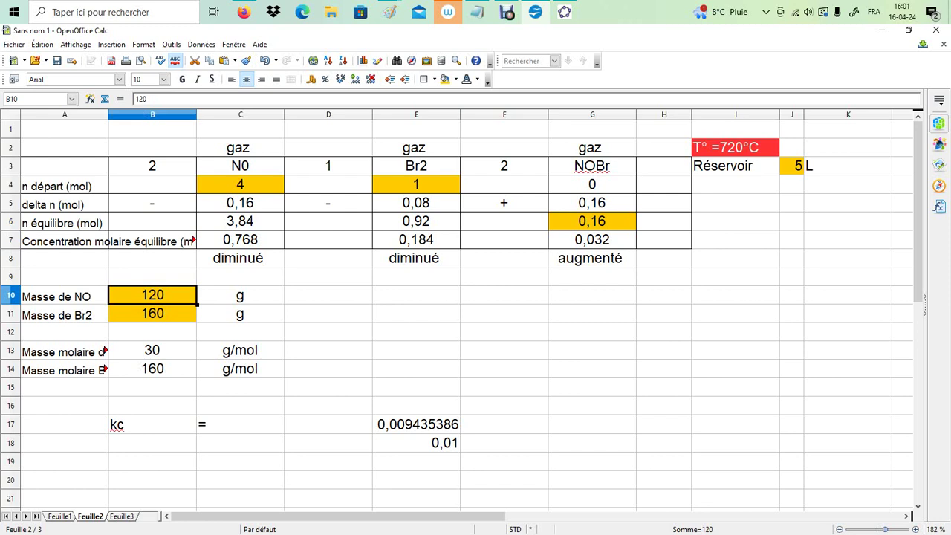
click(65, 295)
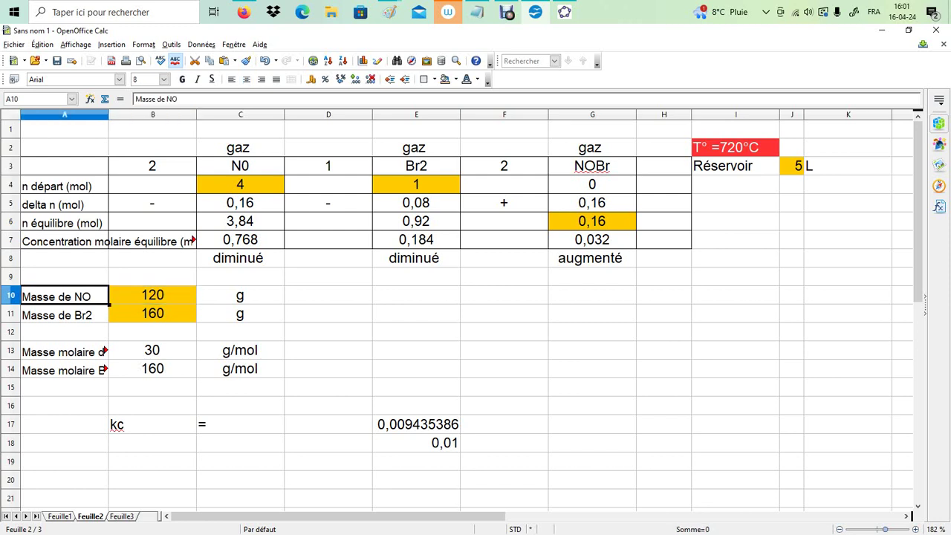
click(153, 313)
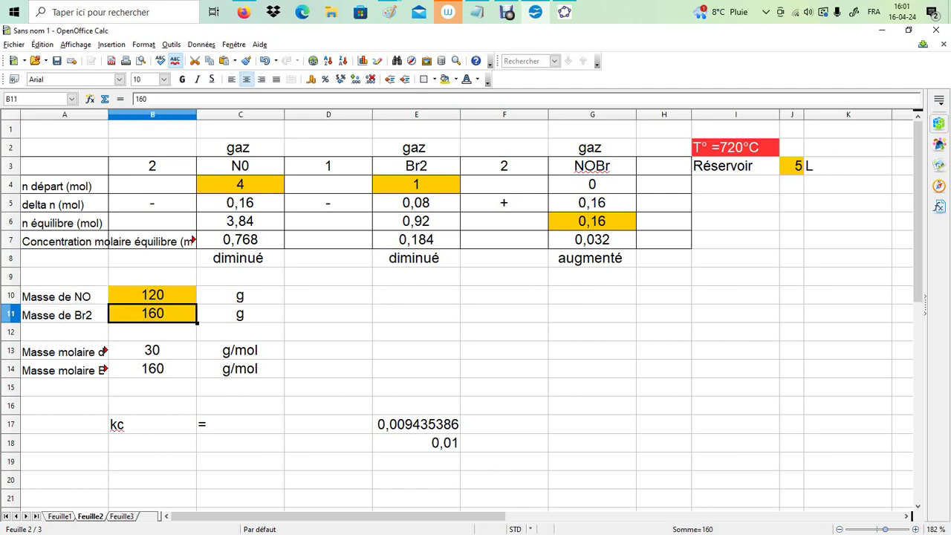
click(65, 314)
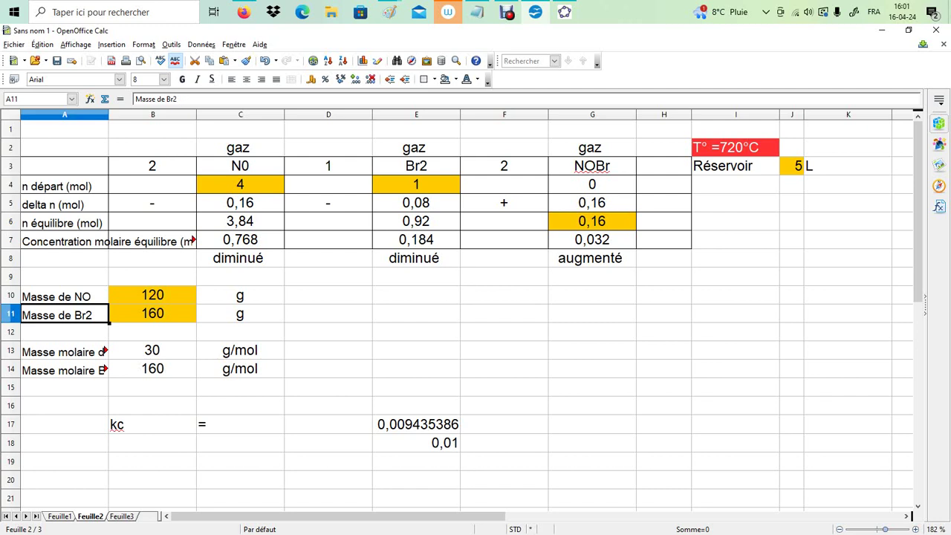
Open the Feuille1 sheet and review its temperature and the masses of NO and Br2.
click(60, 516)
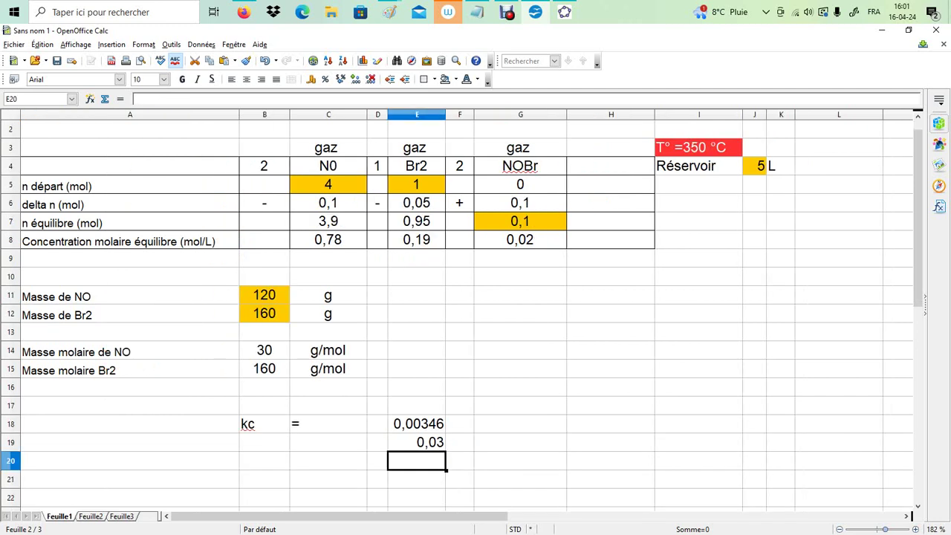
click(699, 147)
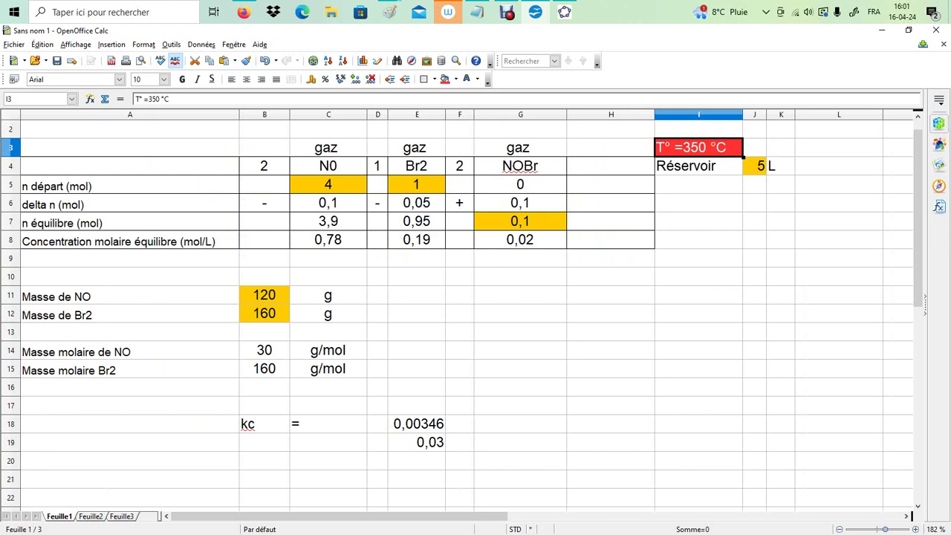
click(265, 296)
click(265, 314)
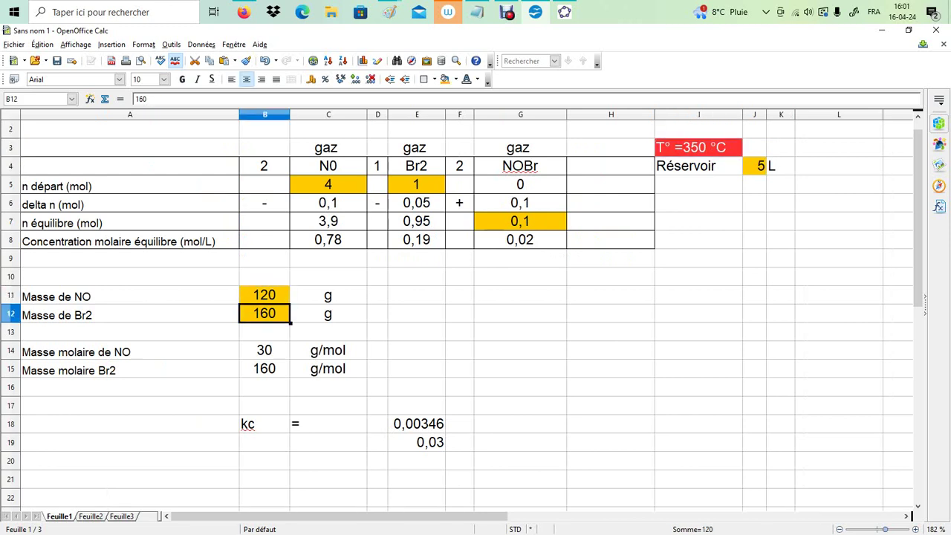
click(264, 296)
Examine how the molar masses and masses give the starting moles of NO and Br2, and check NOBr's starting amount.
click(264, 351)
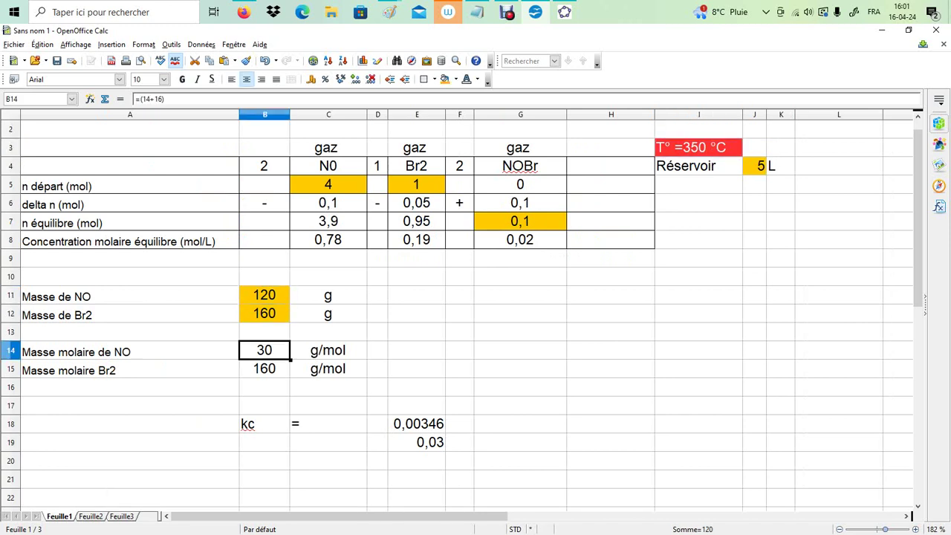
click(328, 184)
click(265, 313)
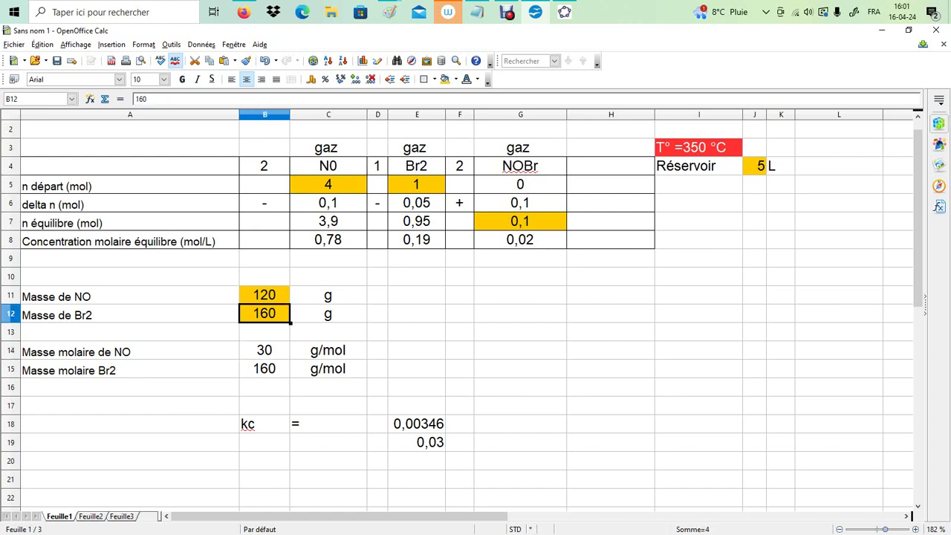
click(264, 369)
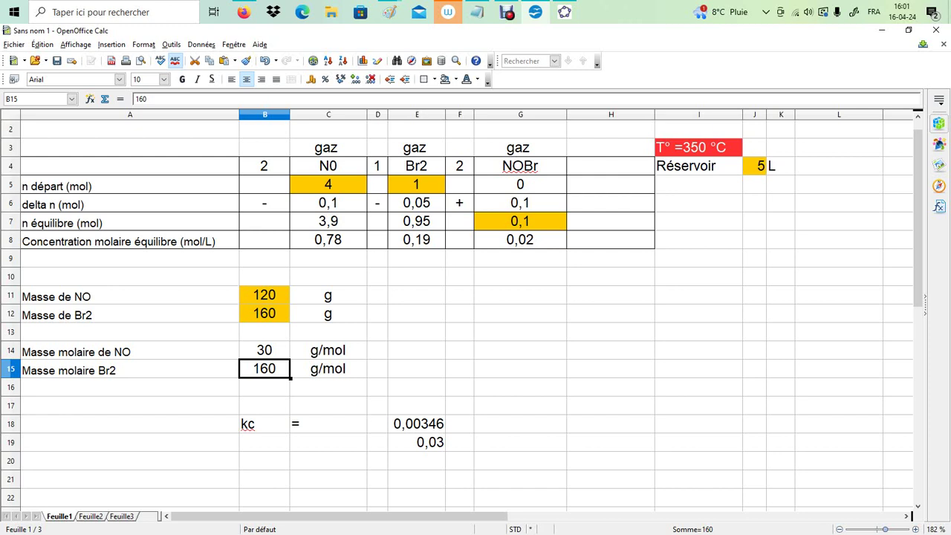
click(264, 314)
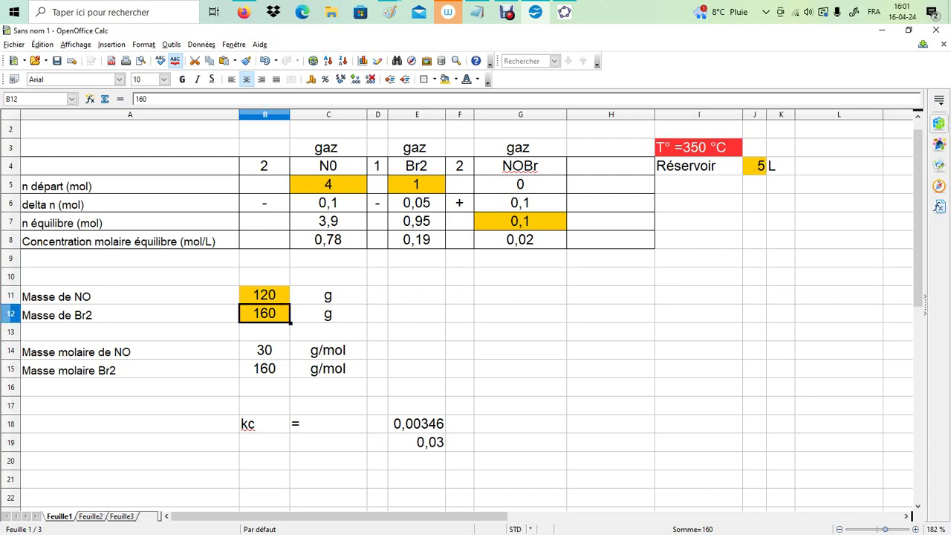
click(417, 185)
click(328, 185)
click(417, 185)
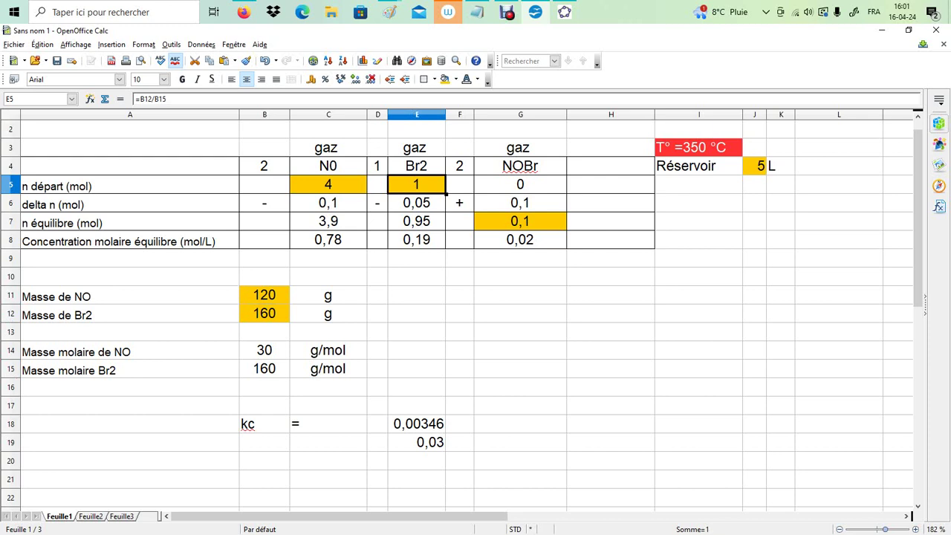
click(520, 184)
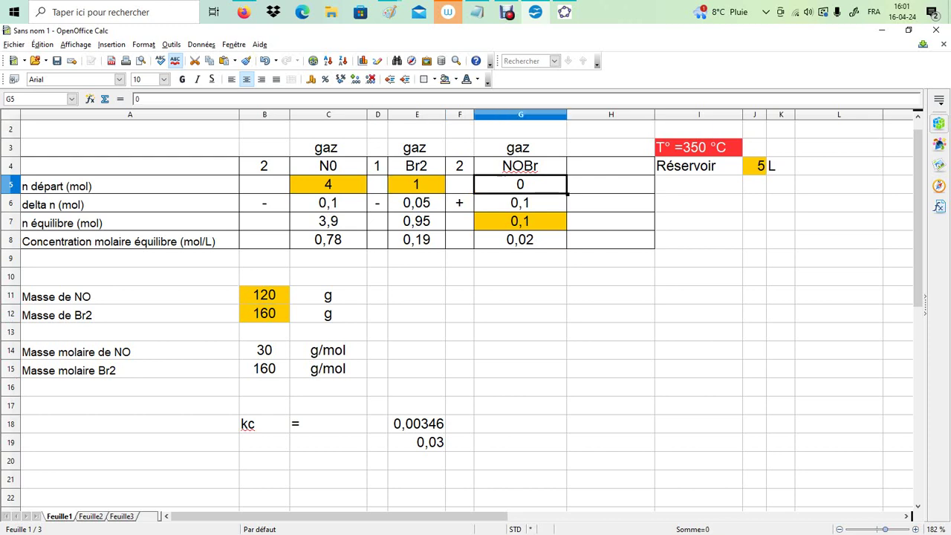
Review the stoichiometric coefficients and the species NO, Br2 and NOBr in the reaction's header row.
click(265, 166)
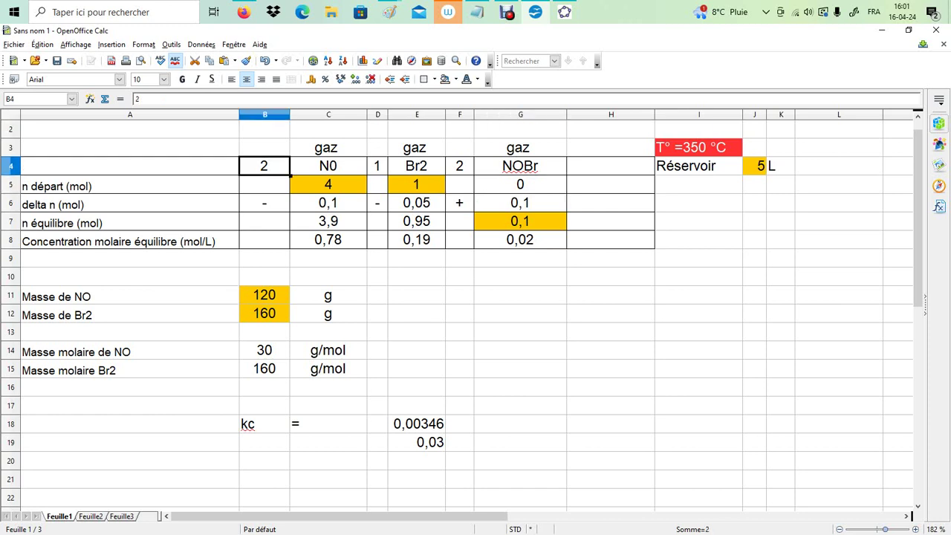
click(378, 166)
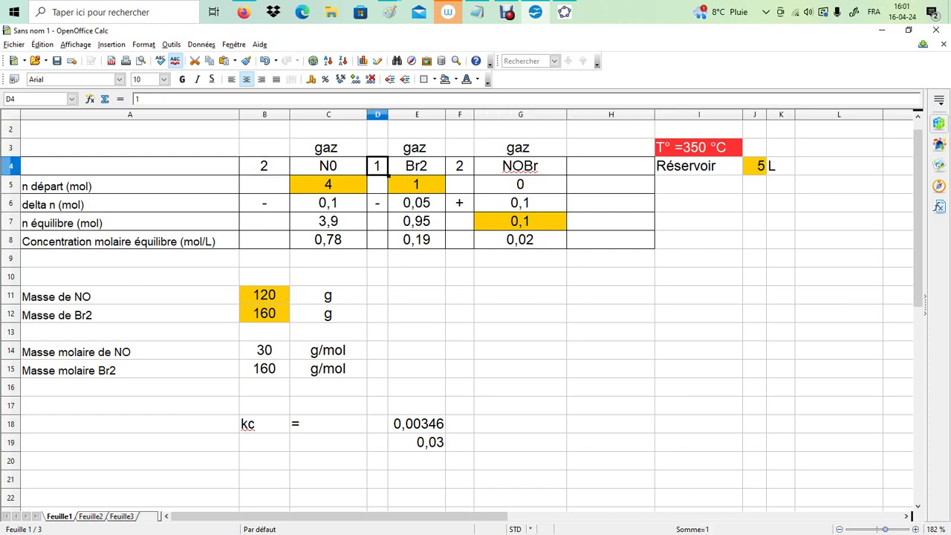
click(416, 167)
click(459, 166)
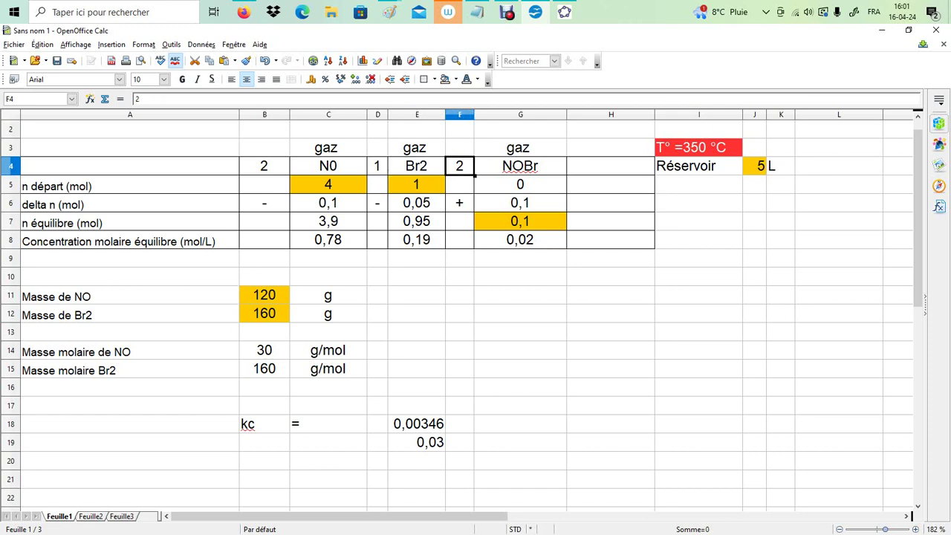
click(520, 166)
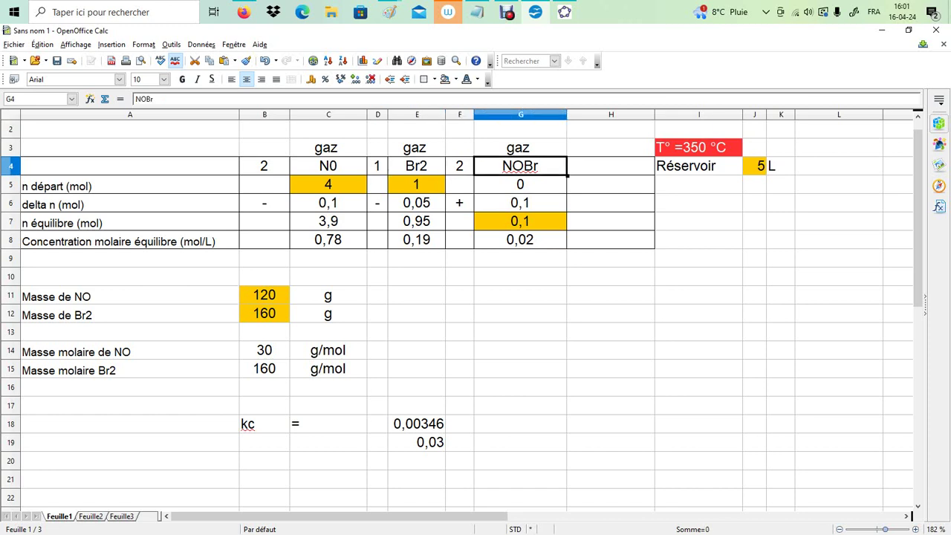
click(328, 167)
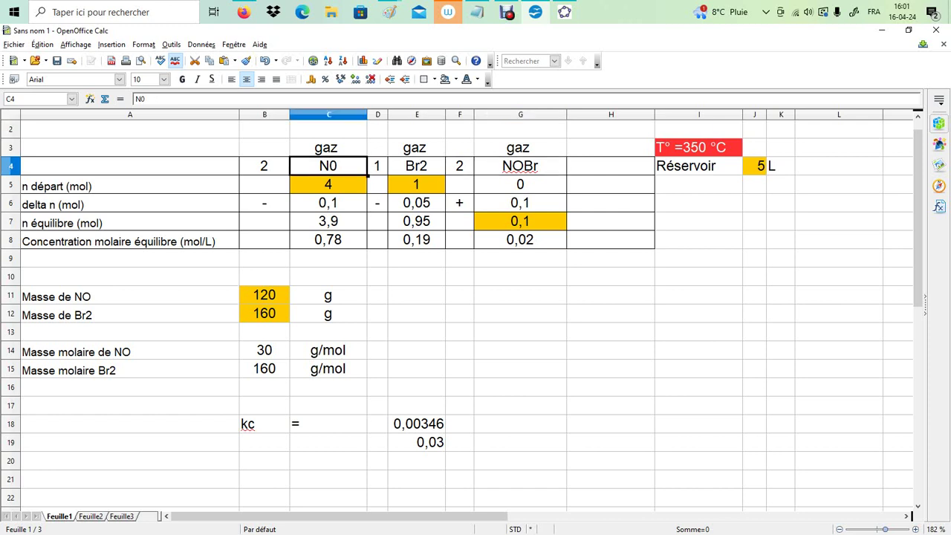
click(416, 167)
click(520, 166)
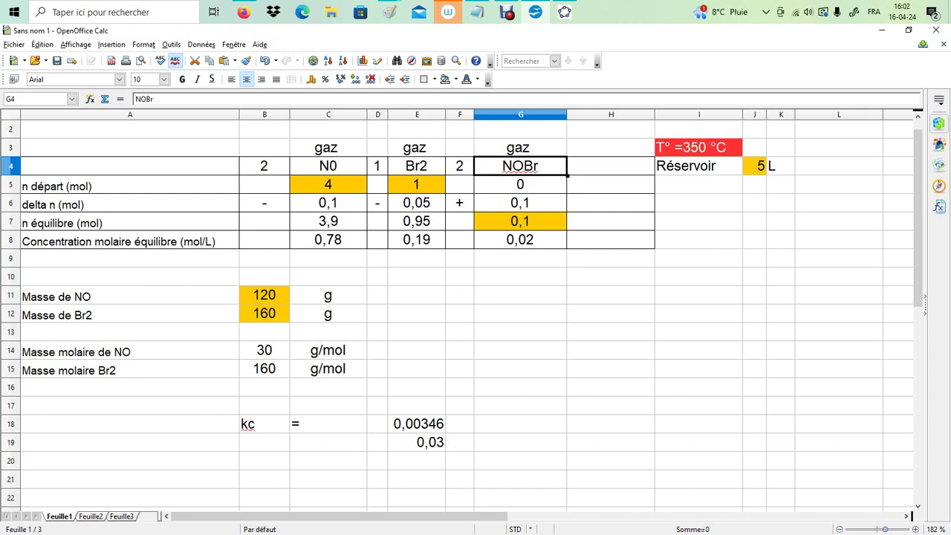
Inspect NOBr's equilibrium and starting amounts and the formula for its delta n.
click(520, 222)
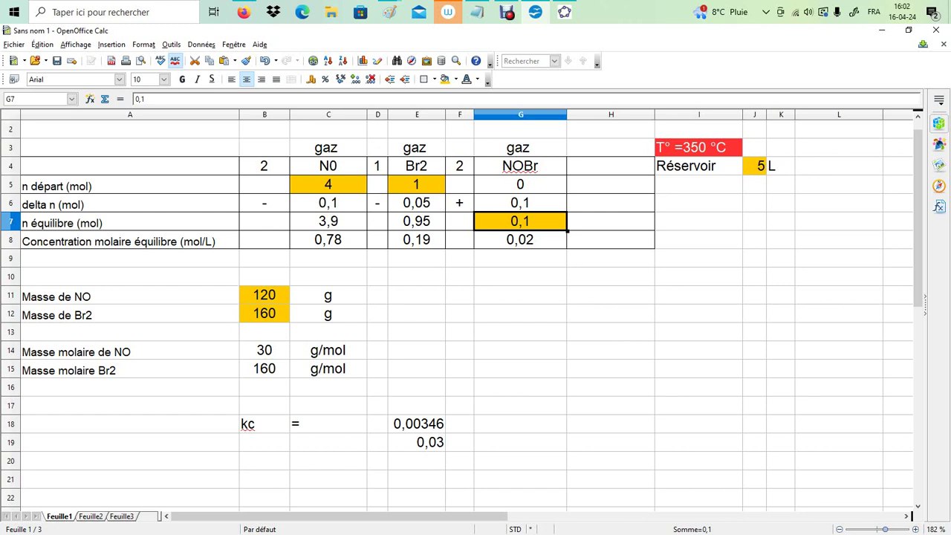
click(520, 184)
click(520, 222)
click(519, 202)
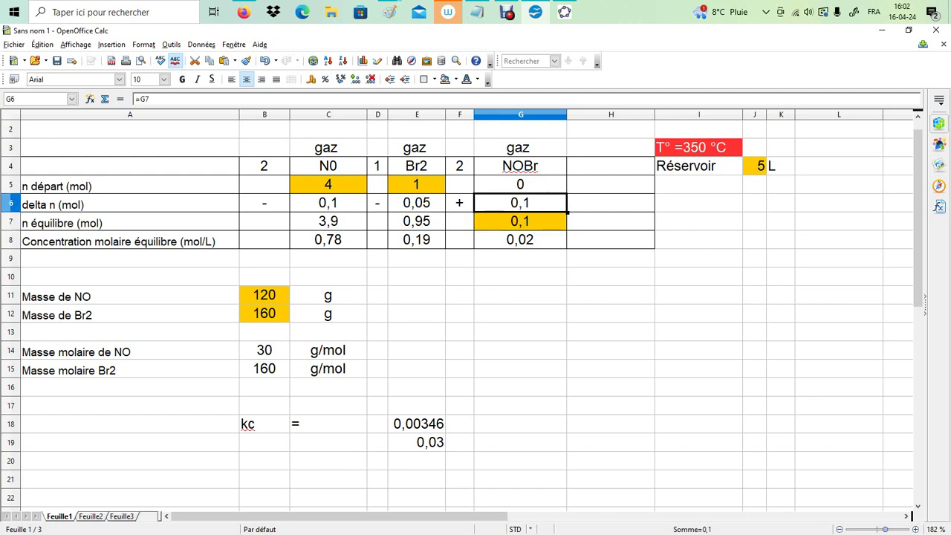
Compare the coefficients of NO and NOBr and inspect the delta n formulas of both species.
click(328, 203)
click(459, 166)
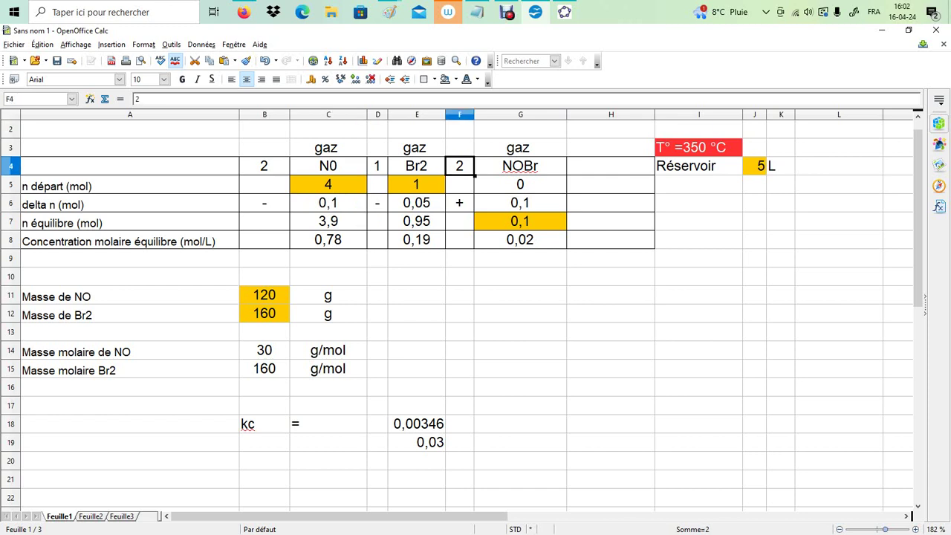
click(264, 166)
click(459, 167)
click(264, 167)
click(520, 203)
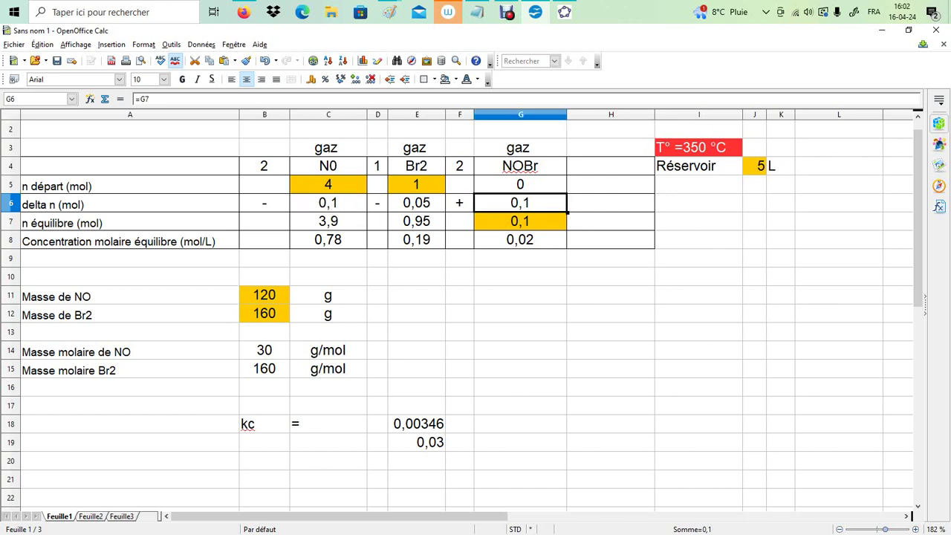
click(328, 203)
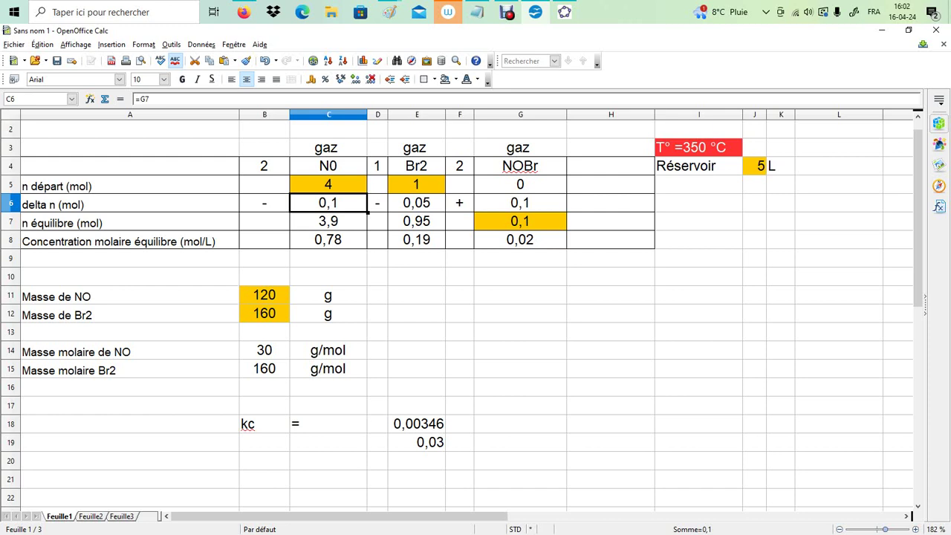
click(520, 202)
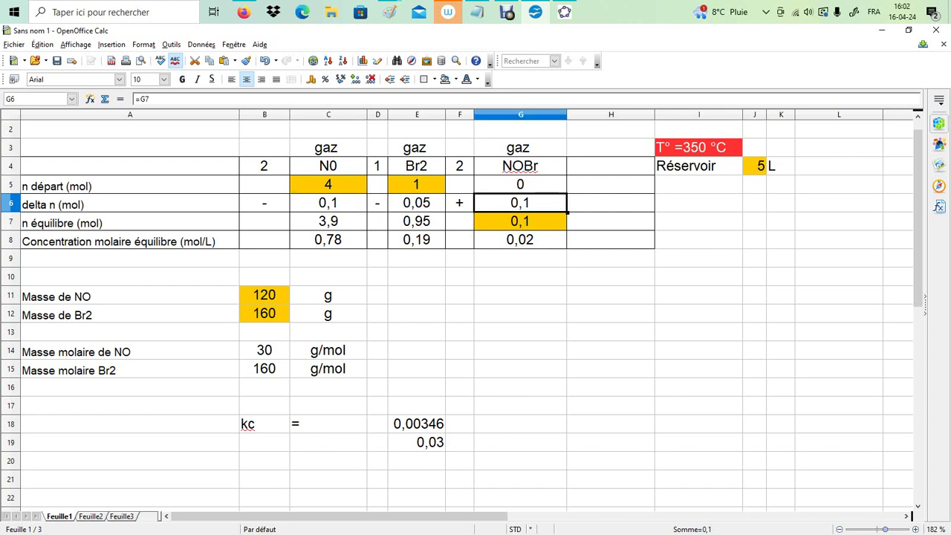
Compare the coefficients of Br2 and NOBr and inspect the formula deriving Br2's delta n from NOBr.
click(460, 166)
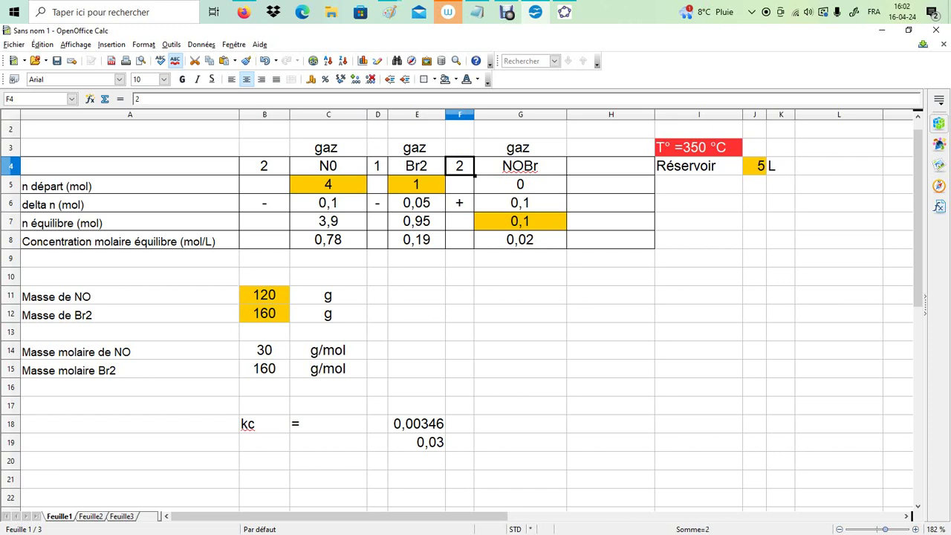
click(378, 166)
click(460, 166)
click(416, 167)
click(377, 166)
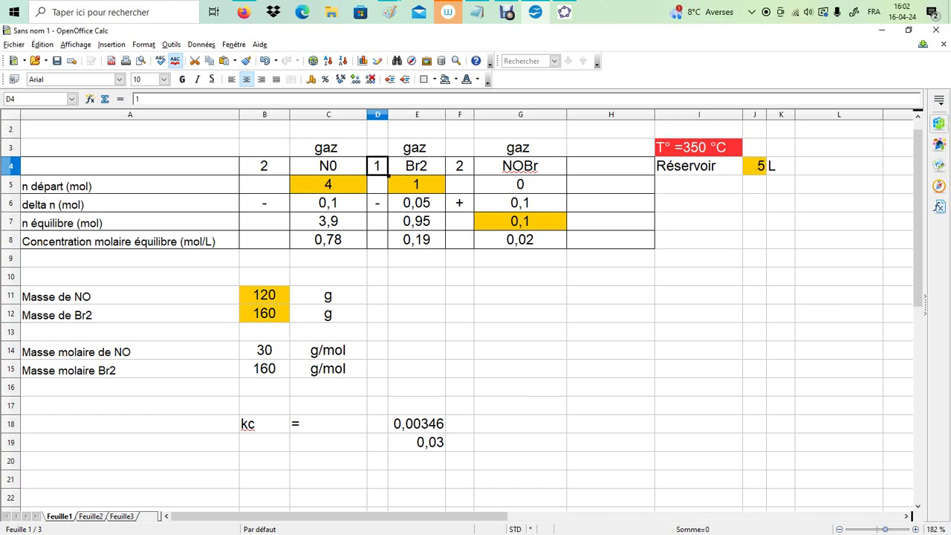
click(459, 166)
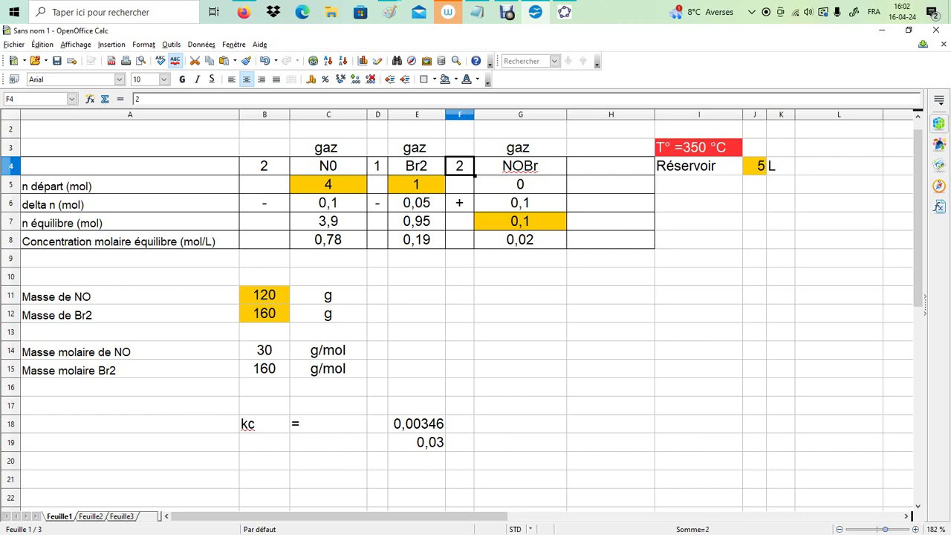
click(377, 167)
click(520, 203)
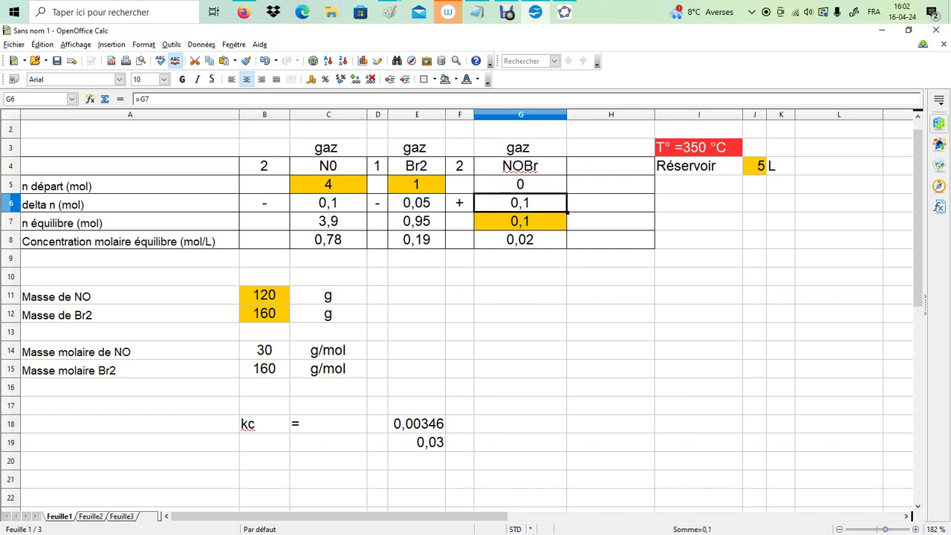
click(416, 202)
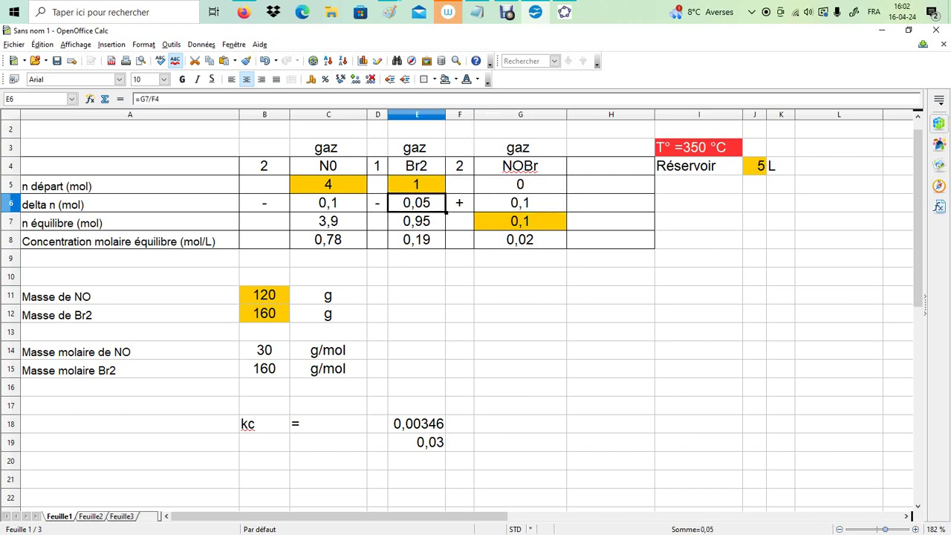
Inspect NO's starting amount, its delta n and the formula for its equilibrium amount.
click(328, 184)
click(328, 202)
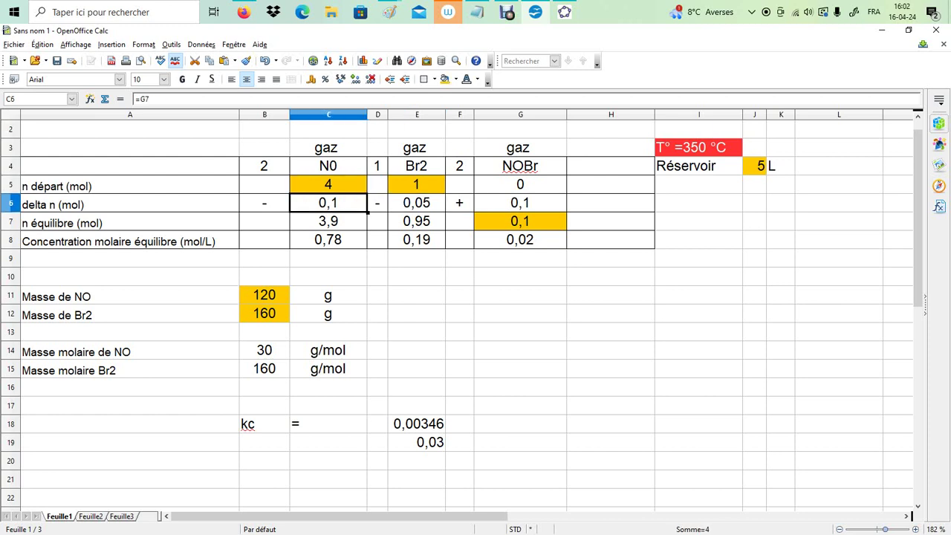
click(329, 221)
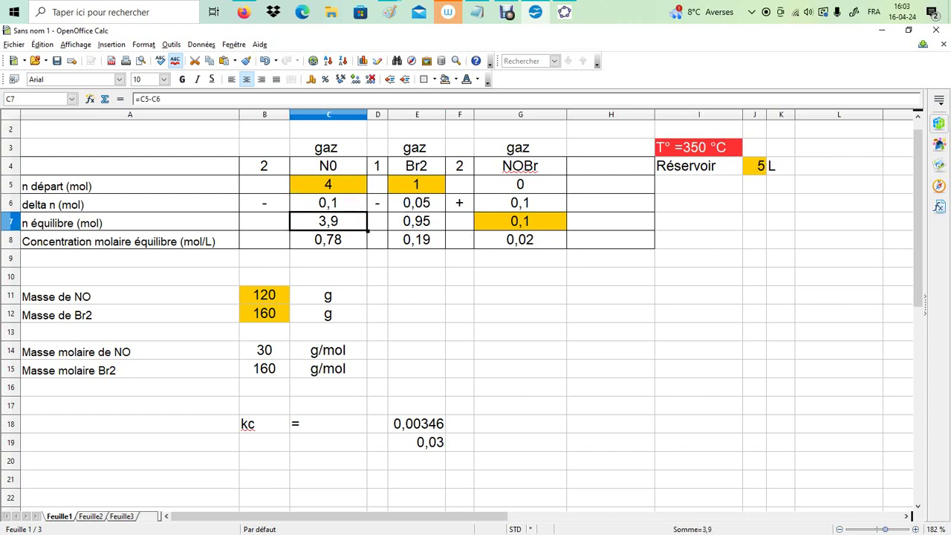
Inspect the equilibrium concentration formulas of NO, Br2 and NOBr, along with the amounts of Br2 and NOBr they depend on.
click(328, 240)
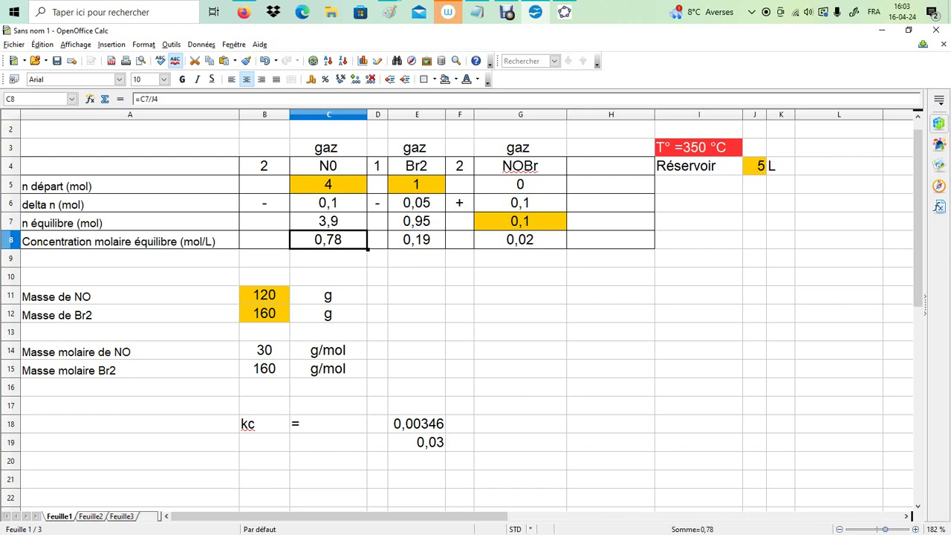
click(415, 184)
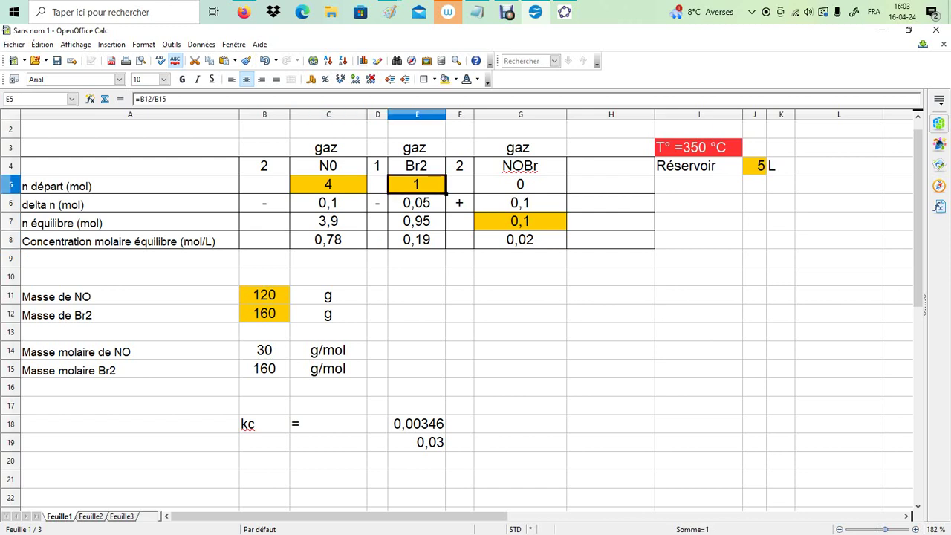
click(416, 203)
click(416, 222)
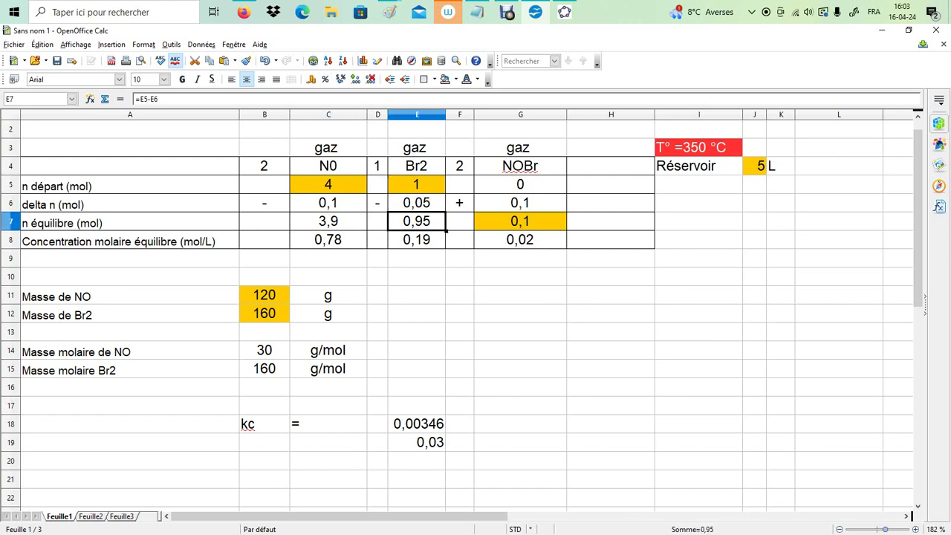
click(416, 240)
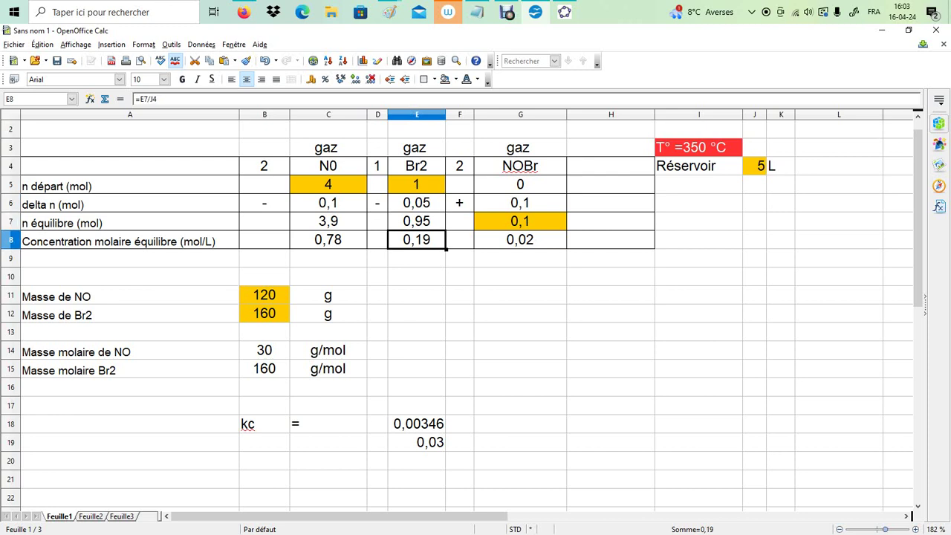
click(520, 221)
click(520, 240)
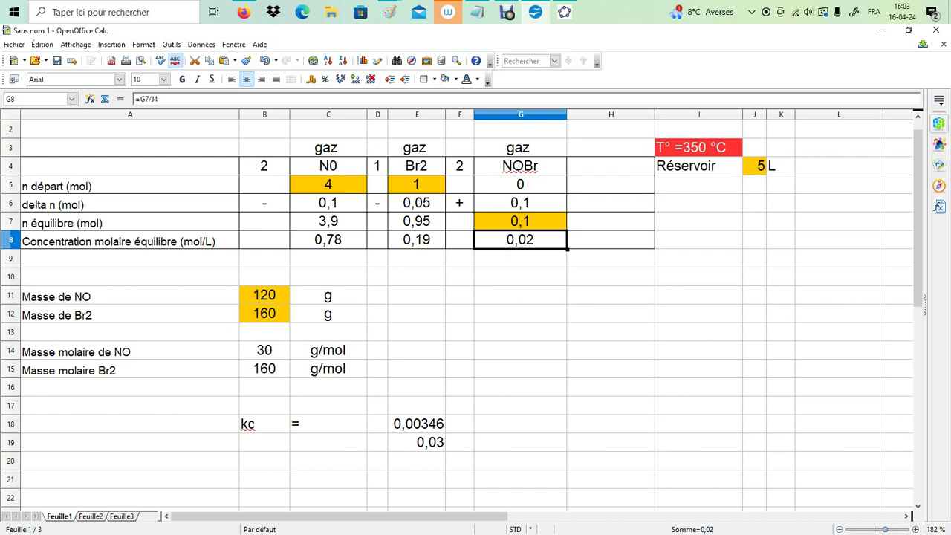
Inspect the Kc formula and match each species' equilibrium concentration with its stoichiometric coefficient used as exponent.
click(416, 424)
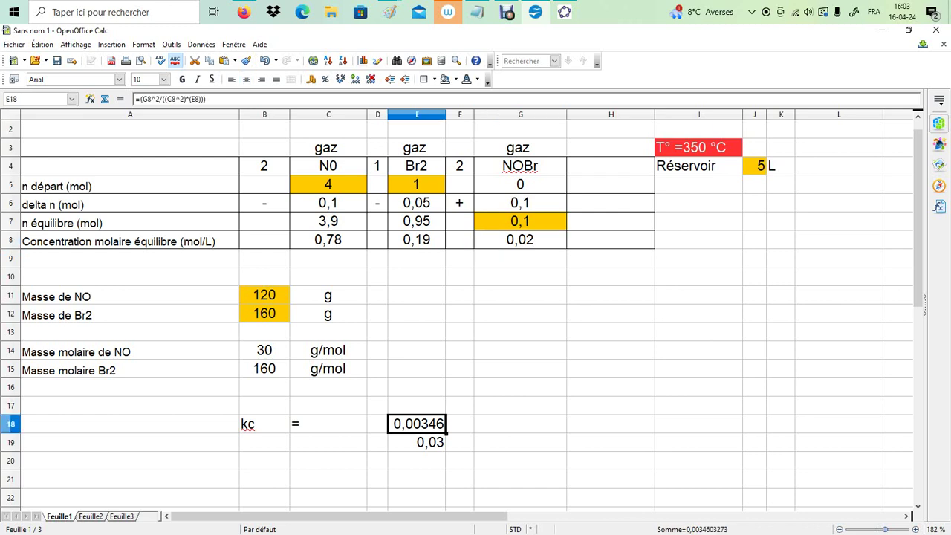
click(520, 240)
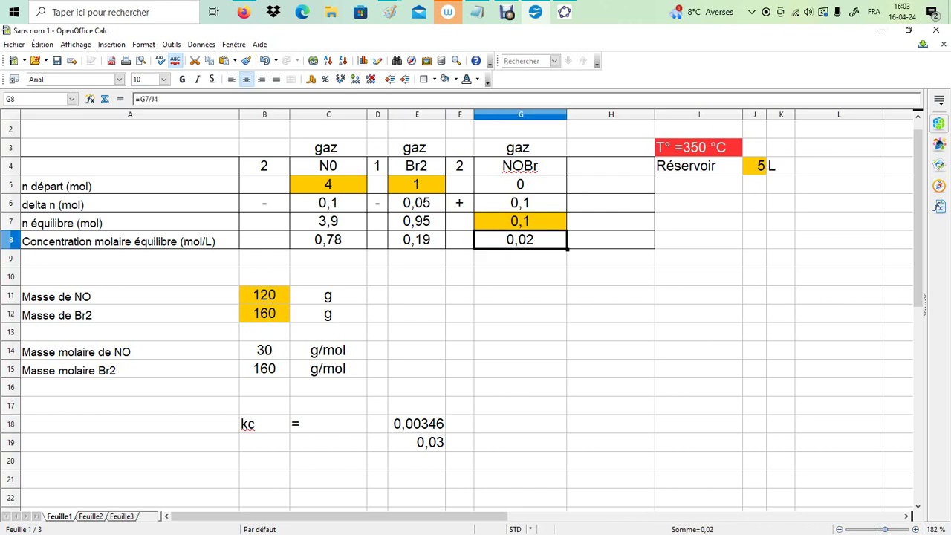
click(459, 167)
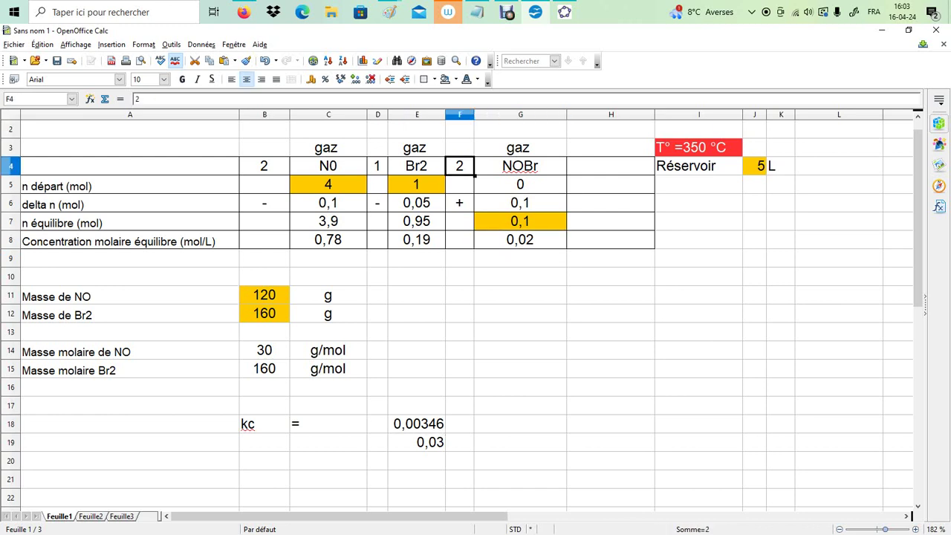
click(519, 240)
click(459, 166)
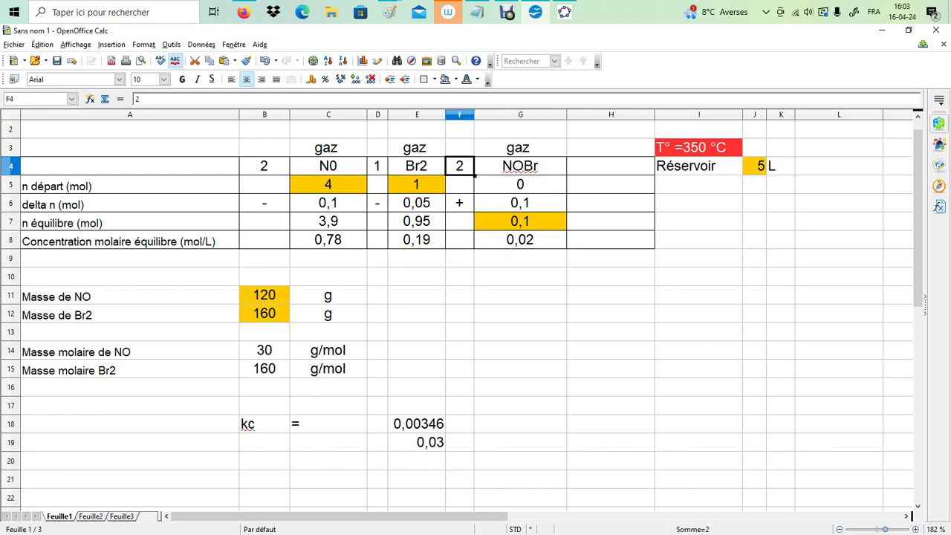
click(416, 239)
click(377, 167)
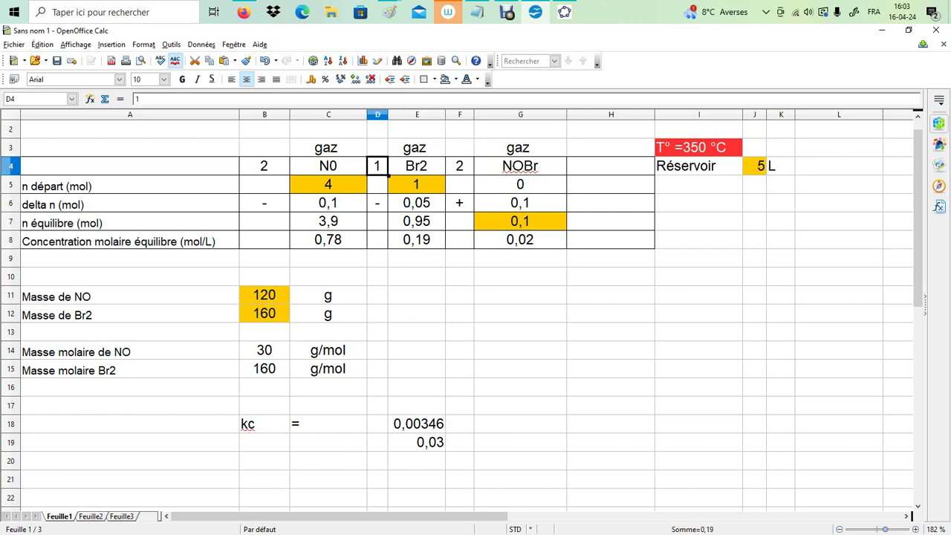
click(417, 240)
click(328, 240)
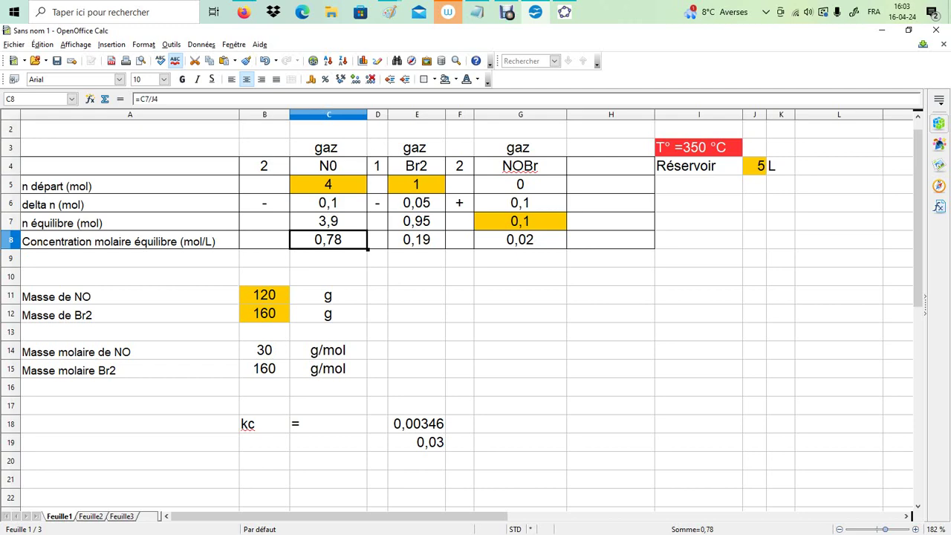
click(264, 166)
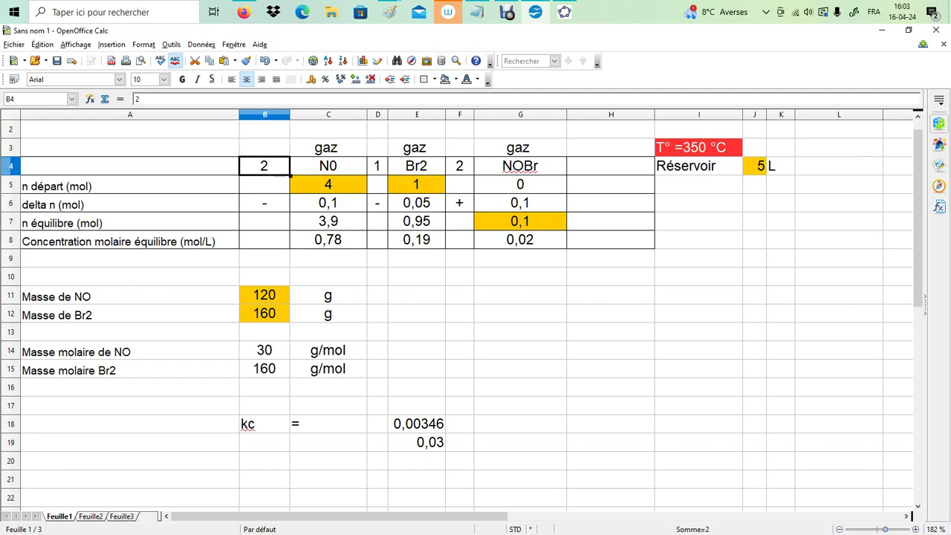
Examine the handwritten Kc expression in Paint, then compare it with the Kc formula in the OpenOffice Calc sheet.
click(389, 12)
click(454, 67)
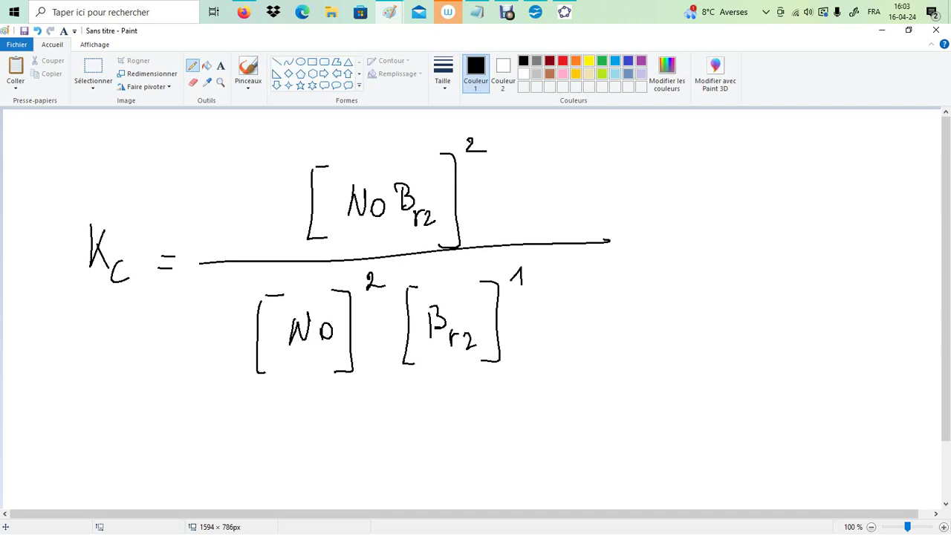
click(535, 12)
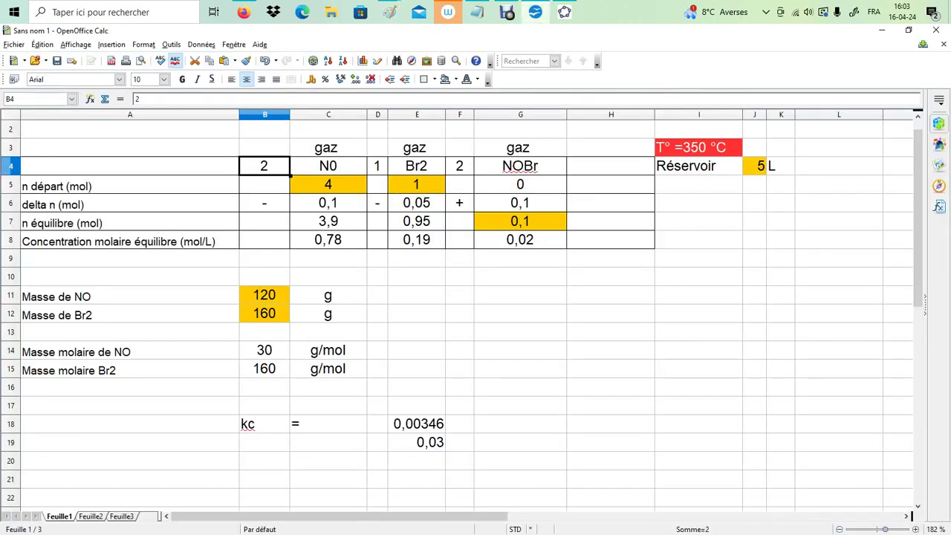
click(417, 424)
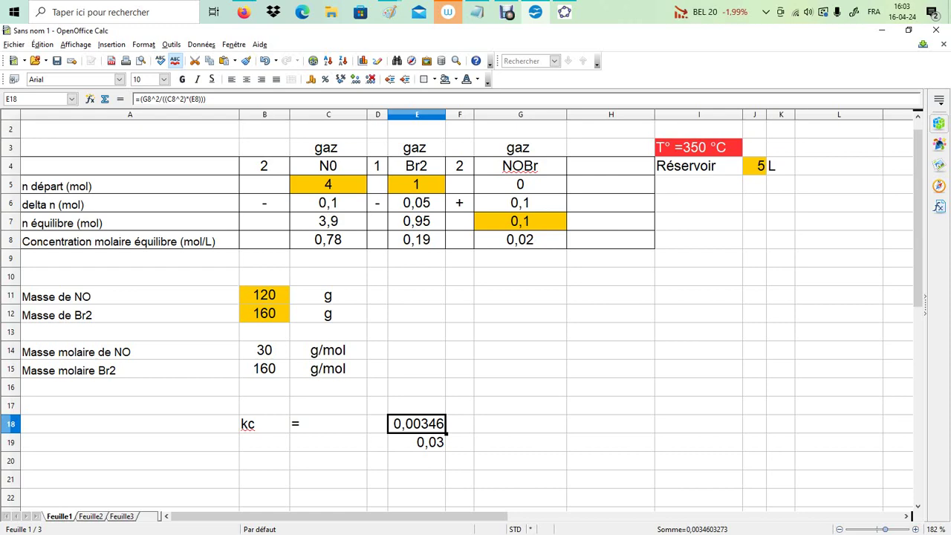
Switch to the problem statement in Paint and handwrite "Kc = 0,03" followed by an arrow in green below the text box.
mouse_move(389, 13)
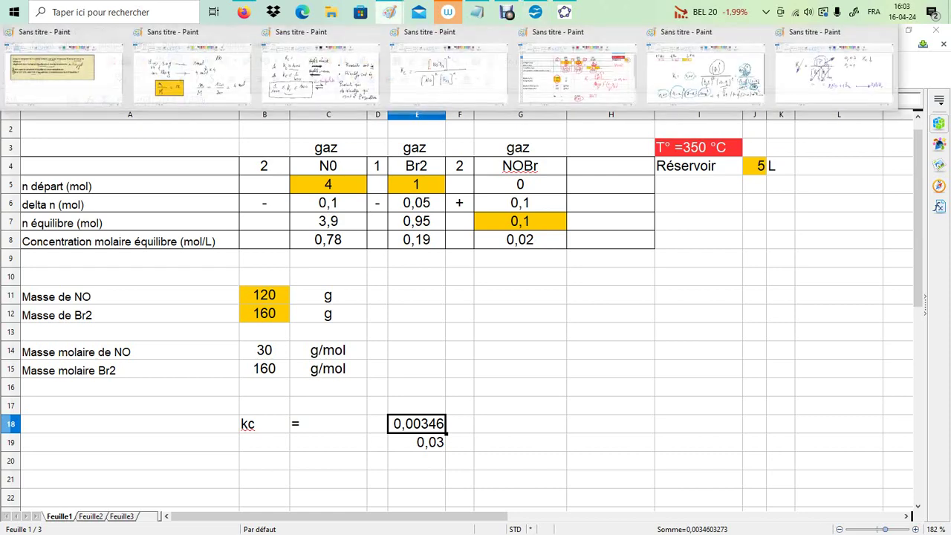
click(62, 67)
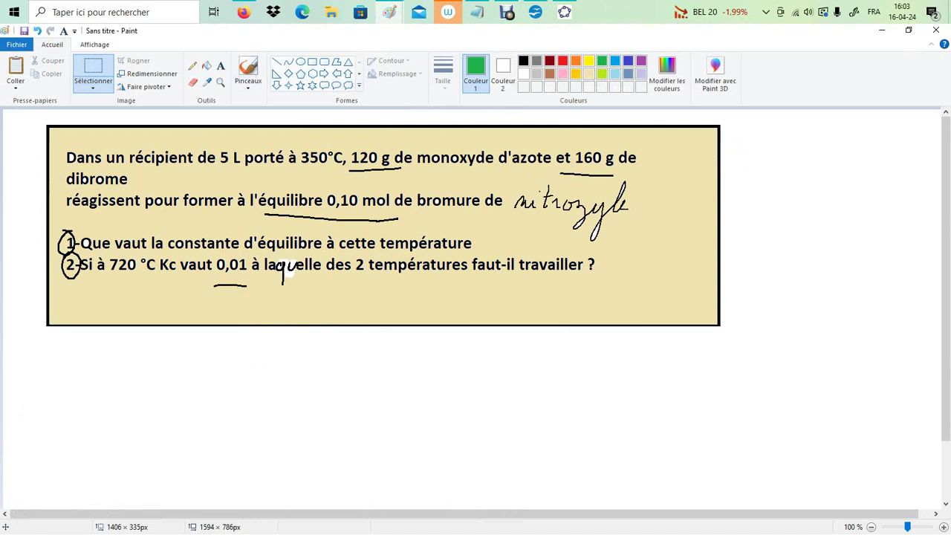
click(192, 65)
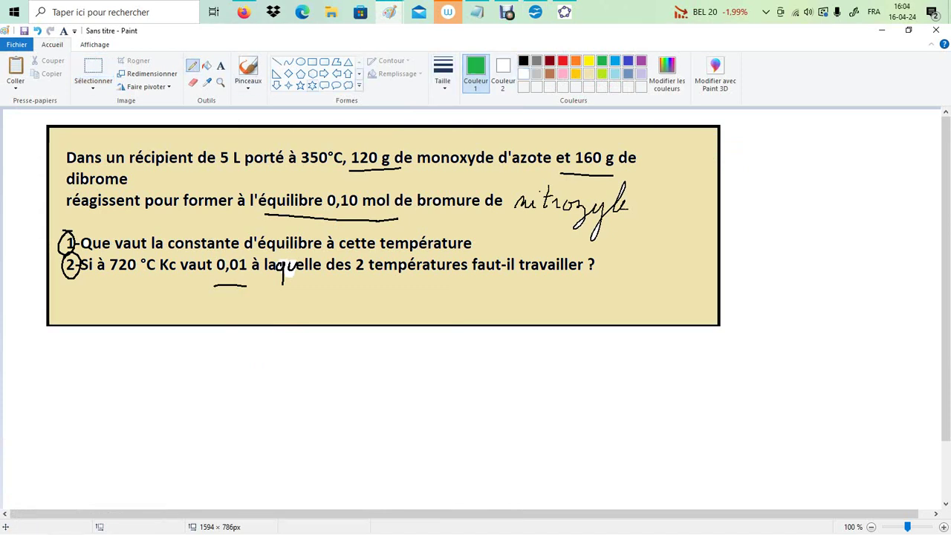
click(442, 73)
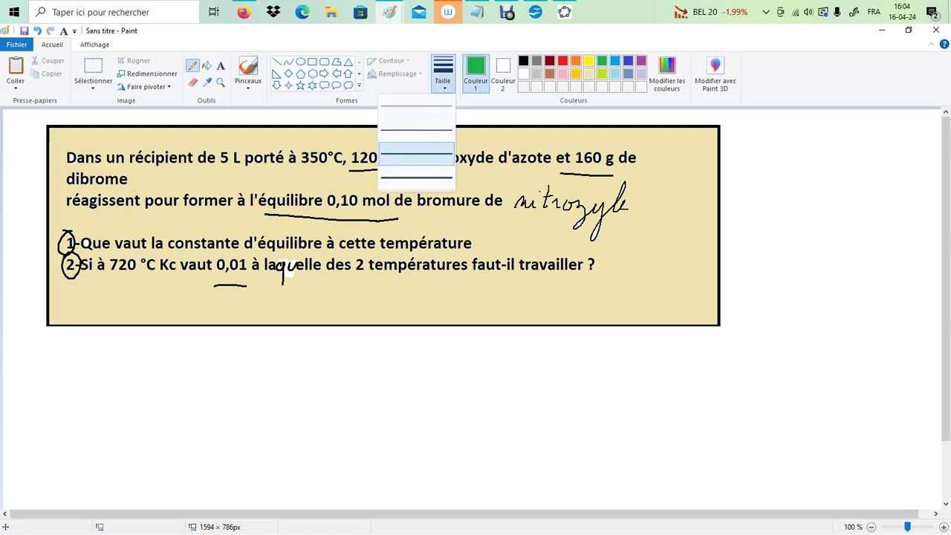
click(428, 157)
drag(193, 353, 186, 394)
mouse_move(212, 353)
mouse_down()
mouse_move(206, 390)
mouse_move(220, 401)
mouse_move(256, 372)
mouse_up()
drag(245, 382, 304, 365)
drag(319, 382, 315, 398)
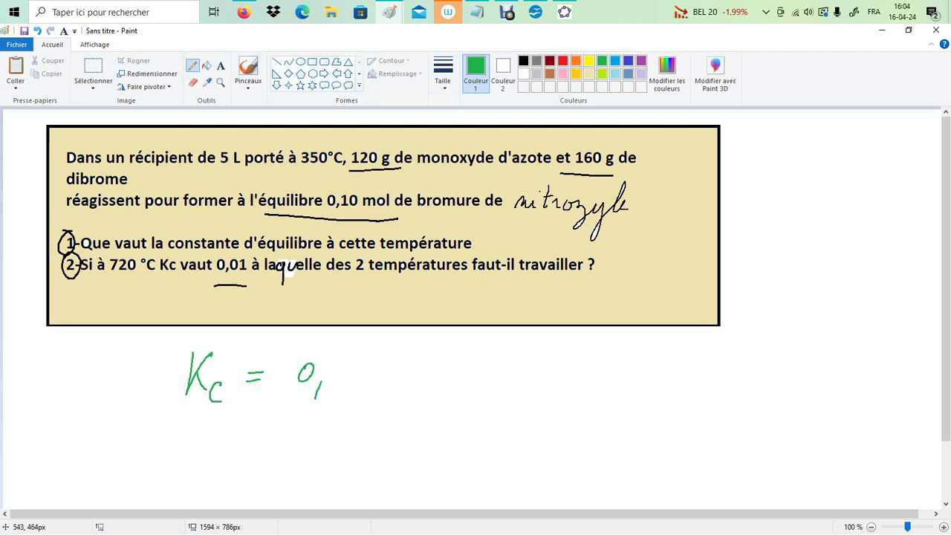
mouse_move(362, 355)
mouse_down()
mouse_move(373, 366)
mouse_move(360, 378)
mouse_up()
drag(387, 377, 443, 377)
drag(442, 376, 423, 386)
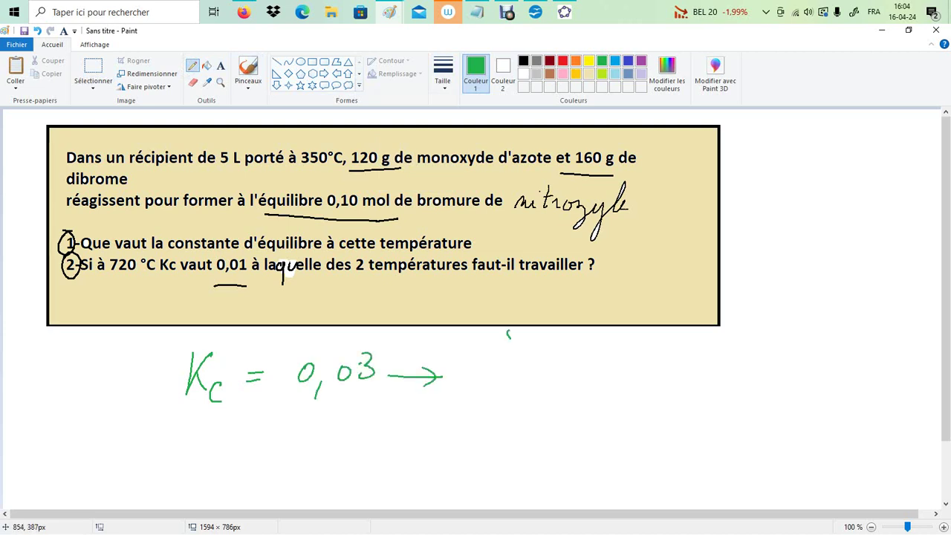
Handwrite the temperature "t° = 350°C" in green after the arrow.
mouse_move(508, 334)
mouse_down()
mouse_move(509, 361)
mouse_move(533, 343)
mouse_up()
mouse_move(532, 343)
mouse_down()
mouse_move(541, 358)
mouse_move(532, 369)
mouse_up()
mouse_move(554, 348)
mouse_down()
mouse_move(568, 341)
mouse_move(594, 364)
mouse_up()
mouse_move(470, 343)
mouse_down()
mouse_move(477, 374)
mouse_move(488, 347)
mouse_up()
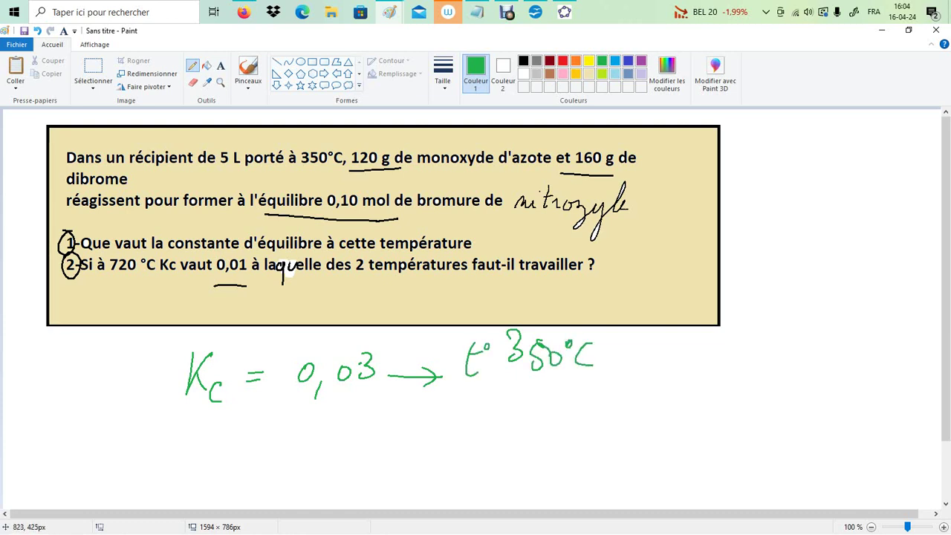
Start a second green handwritten line "Kc = 0,0" below the first Kc value.
drag(193, 425, 191, 462)
mouse_move(212, 427)
mouse_down()
mouse_move(198, 445)
mouse_move(209, 464)
mouse_move(231, 470)
mouse_up()
drag(248, 458, 264, 466)
drag(312, 443, 317, 480)
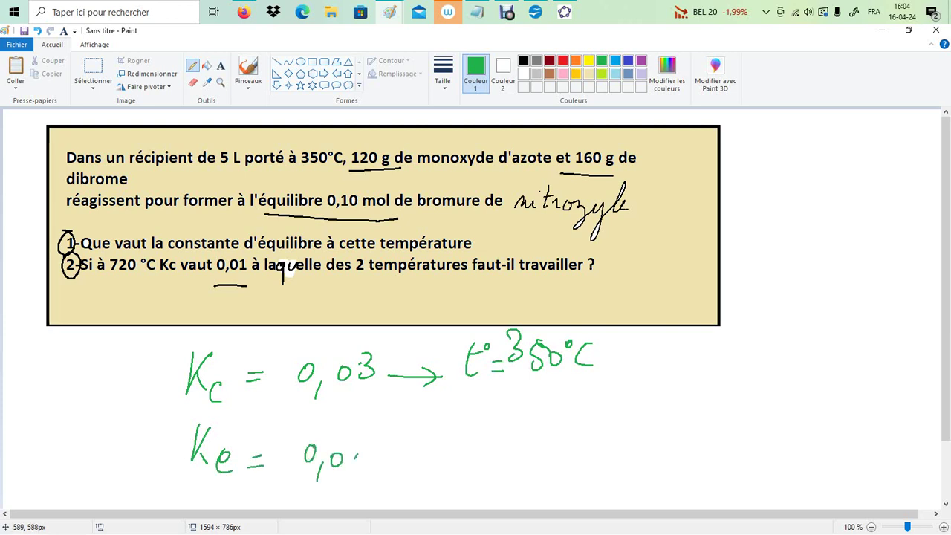
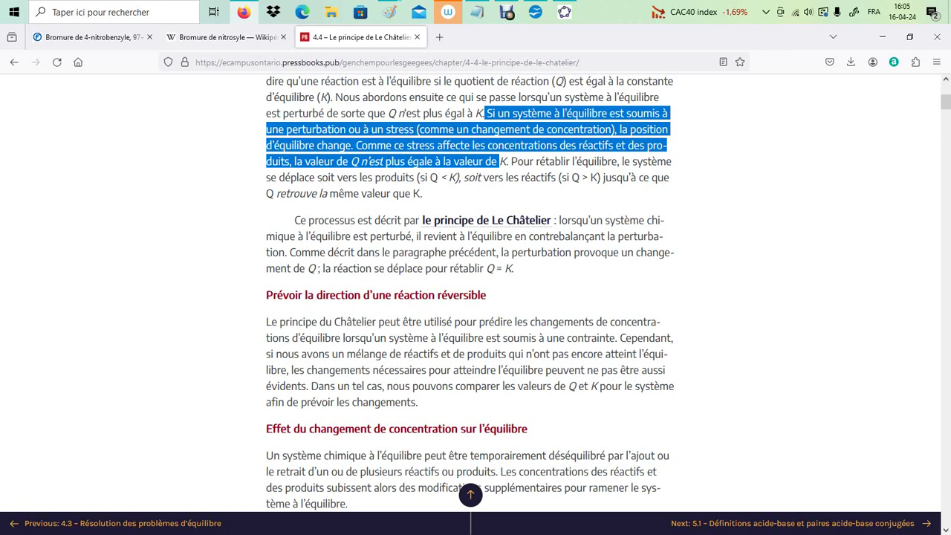
Read the introduction on Le Châtelier's principle in the browser, highlighting the passages on Q, K and how a disturbed equilibrium shifts.
click(501, 162)
drag(425, 145, 423, 193)
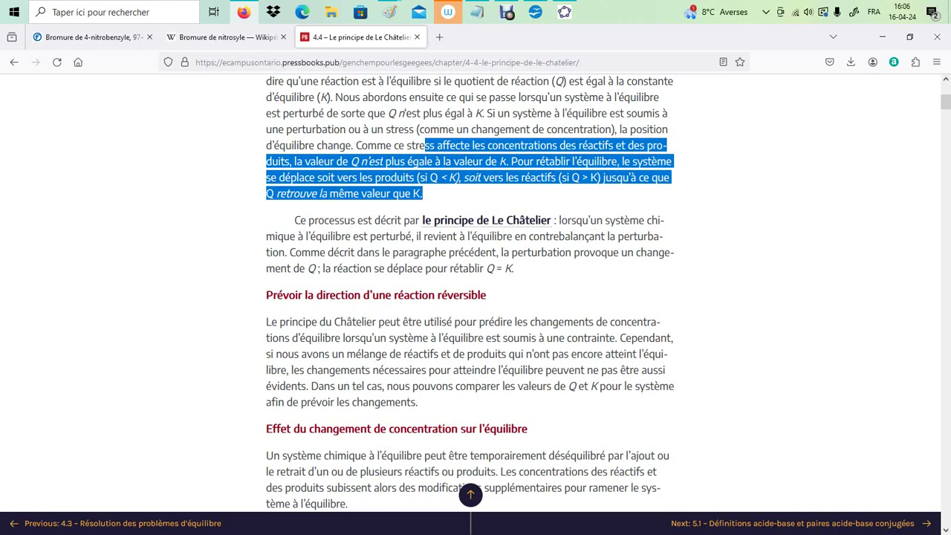
drag(534, 81, 547, 113)
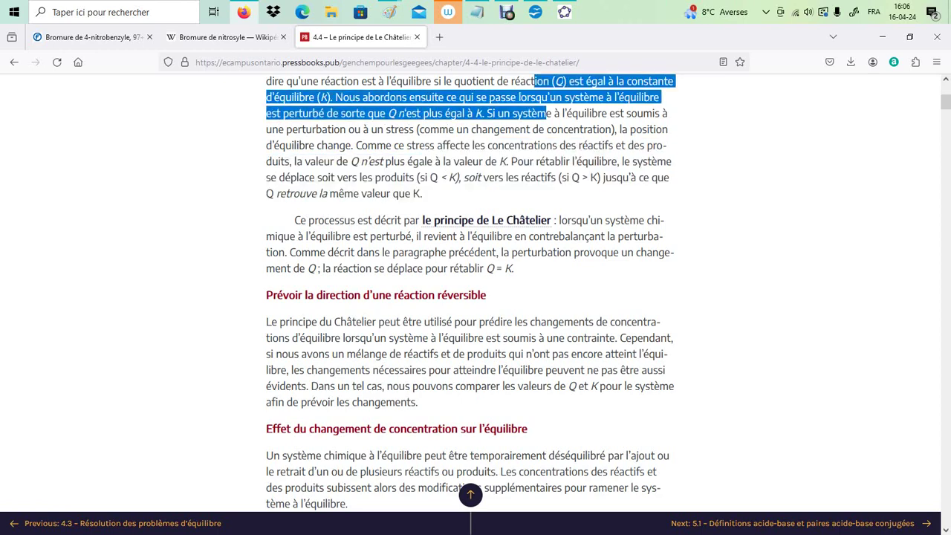
scroll(470, 292, up, 2)
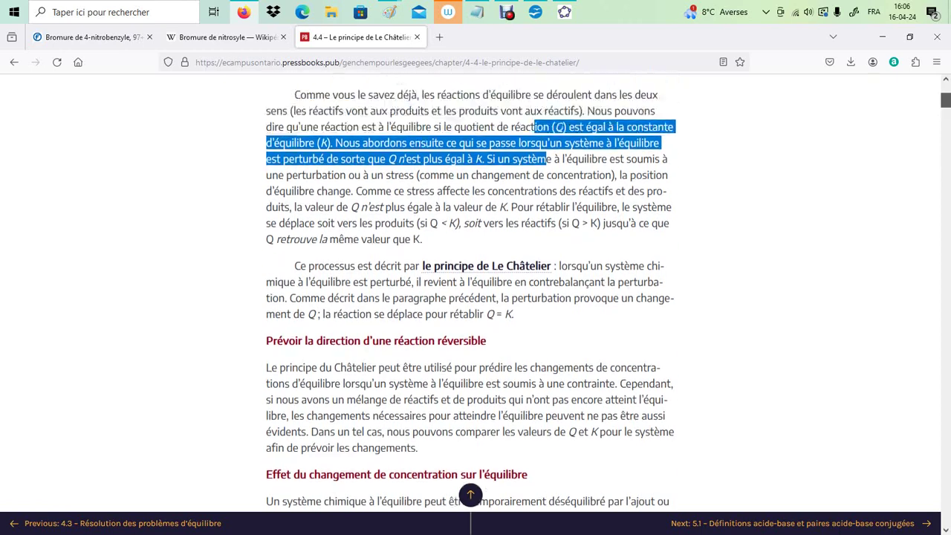
drag(364, 163, 378, 243)
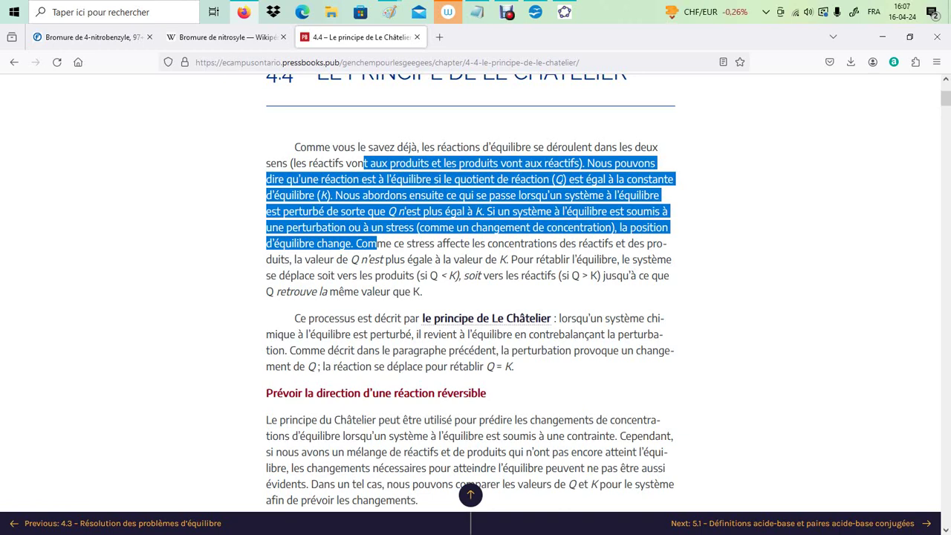
click(376, 243)
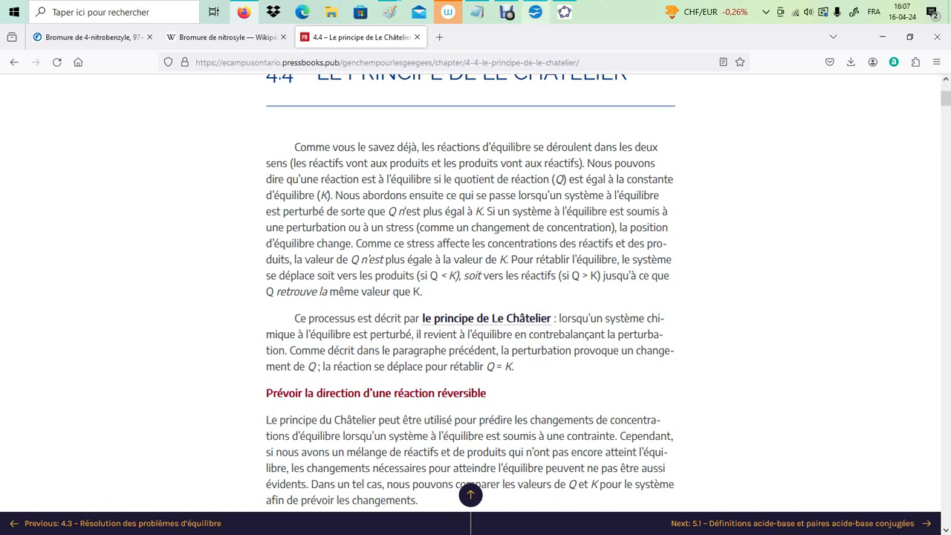
Switch to the annotated equilibrium table in Paint and fill the circled NO and Br2 masses with indigo.
mouse_move(535, 12)
click(487, 53)
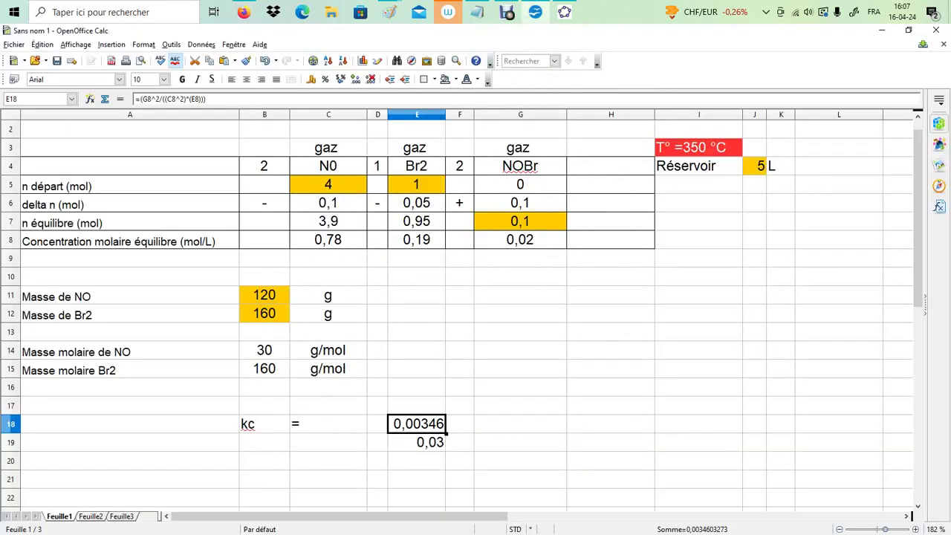
mouse_move(389, 12)
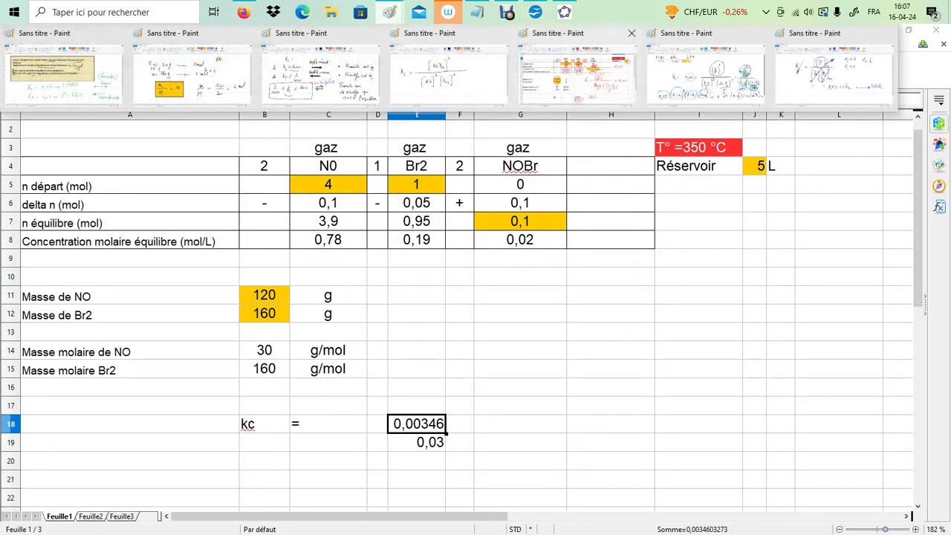
click(576, 74)
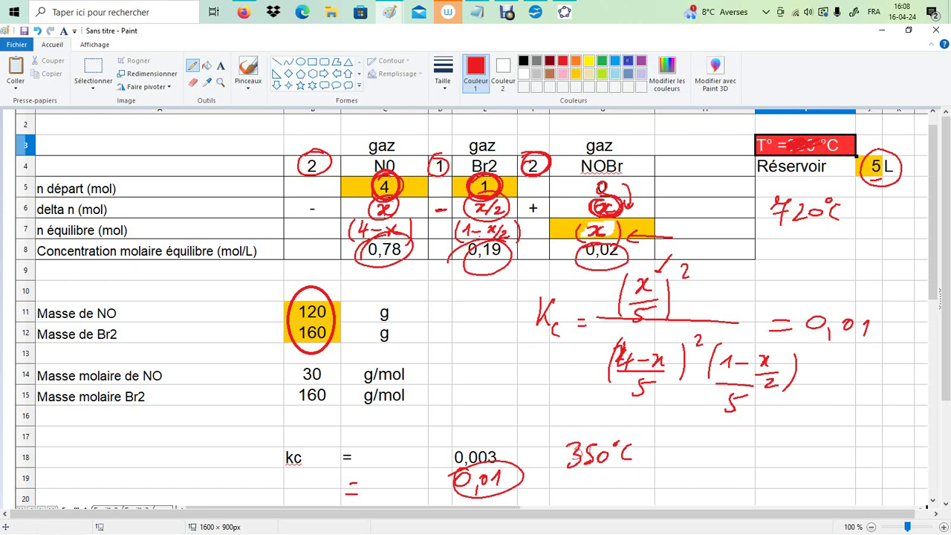
click(630, 66)
click(206, 65)
click(312, 295)
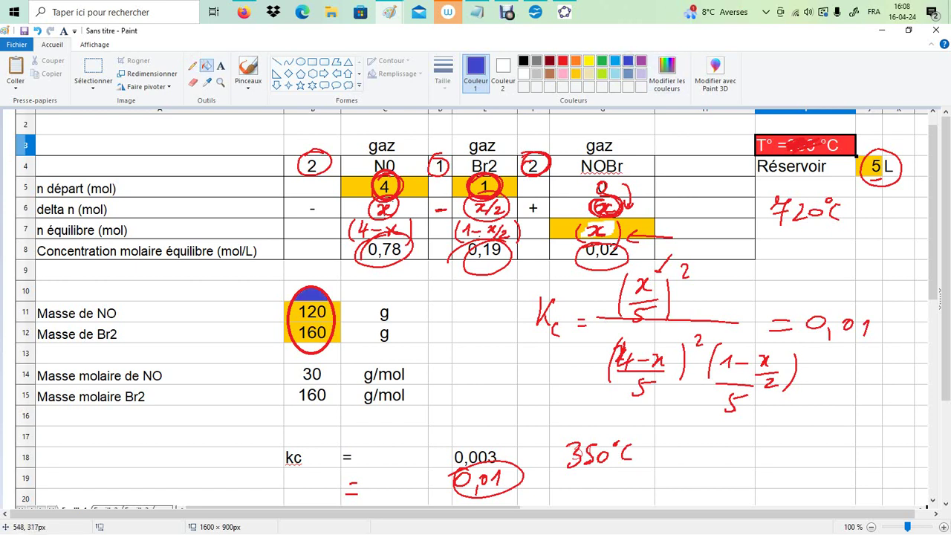
click(301, 316)
click(300, 329)
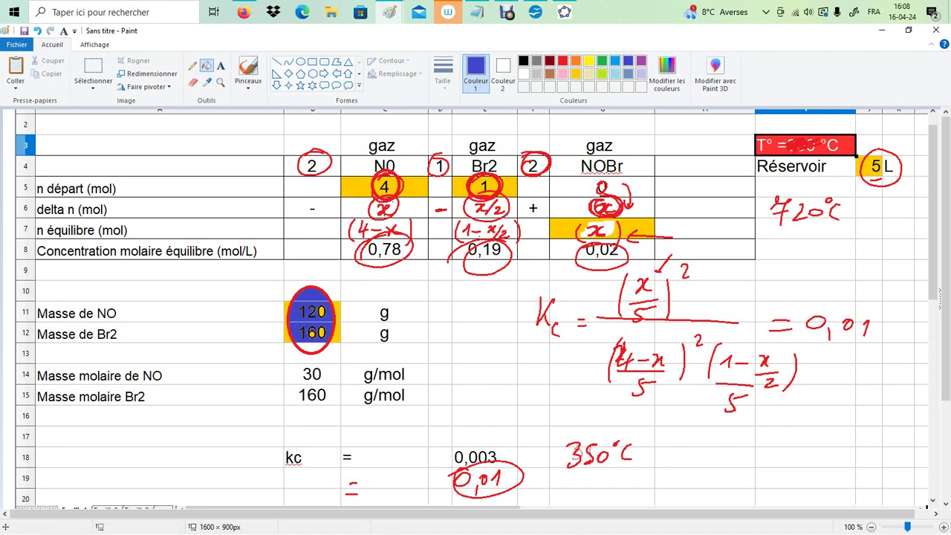
Circle the starting amounts 4 of NO and 1 of Br2 with the pencil in indigo.
click(184, 65)
mouse_move(388, 176)
mouse_down()
mouse_move(379, 194)
mouse_move(394, 174)
mouse_up()
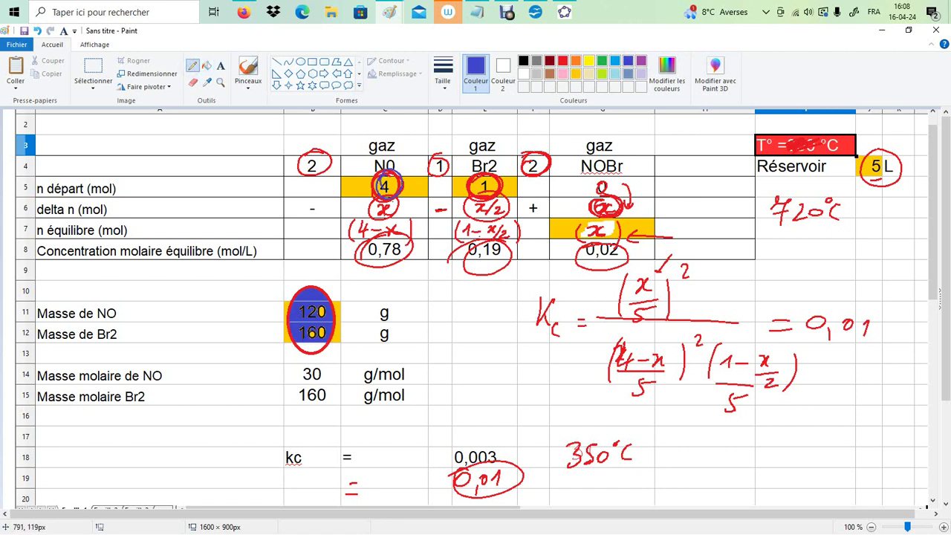
drag(490, 178, 475, 196)
Switch to the Calc workbook, compare the 350 °C sheet with the 720 °C sheet and check the starting and equilibrium amounts at 350 °C.
click(535, 12)
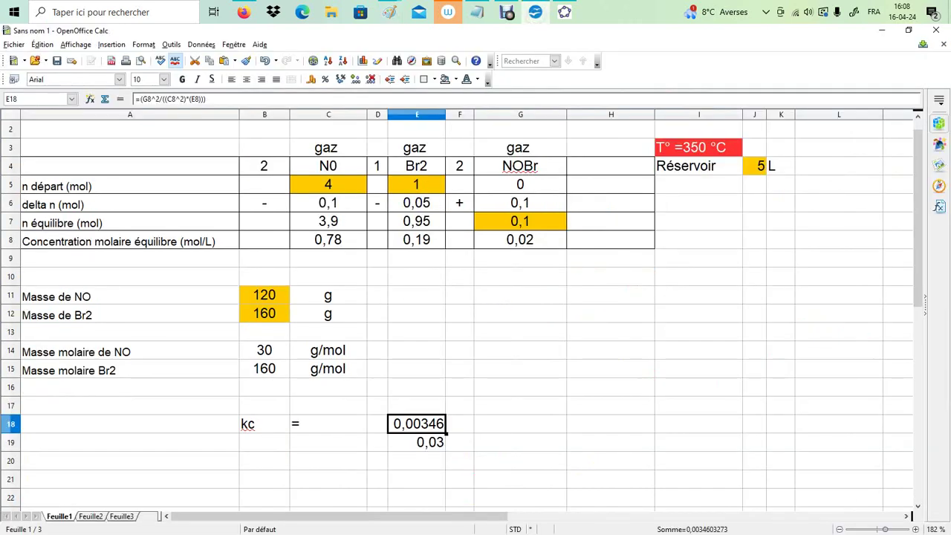
click(698, 147)
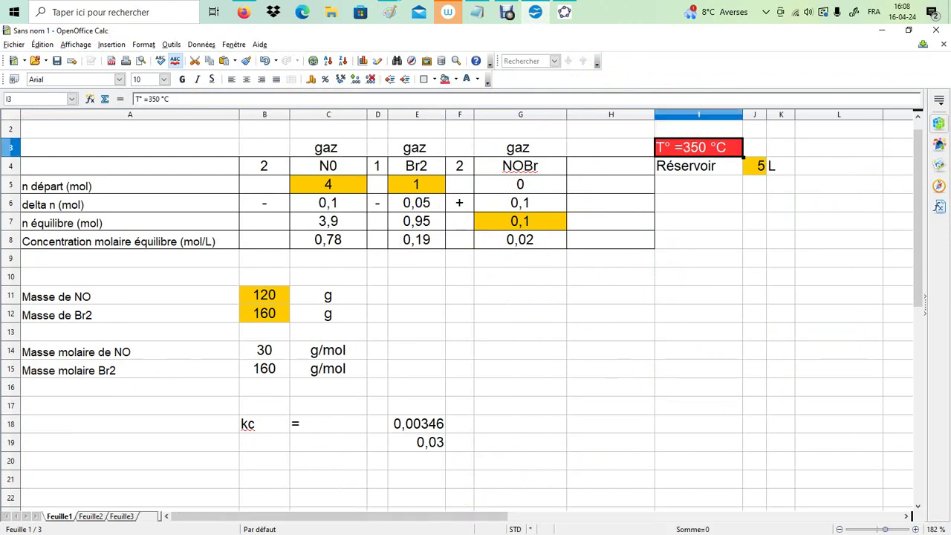
key(ctrl+Page_Down)
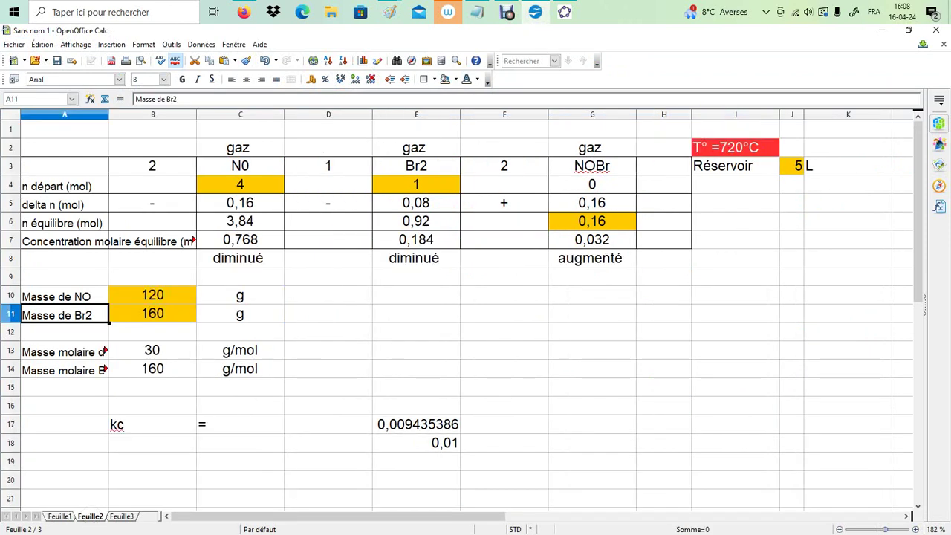
key(ctrl+Page_Up)
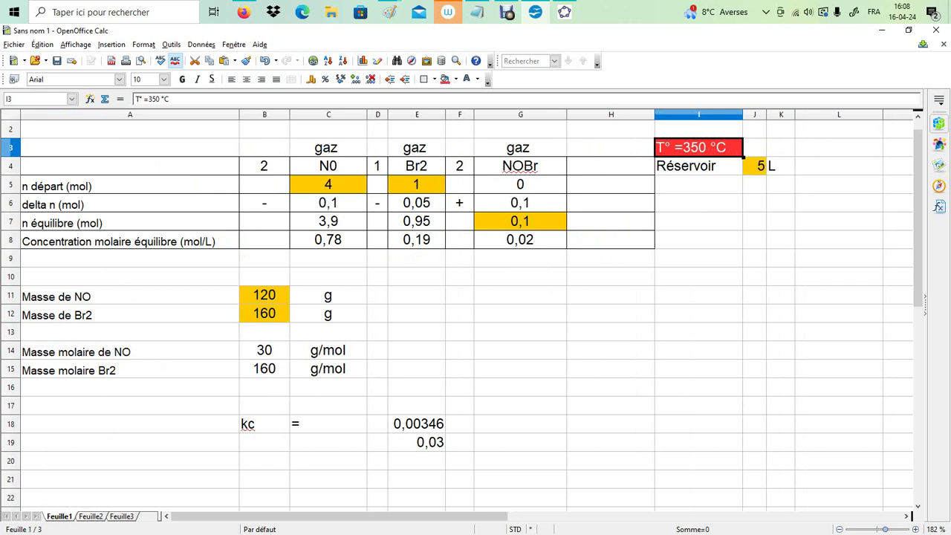
click(328, 184)
click(417, 185)
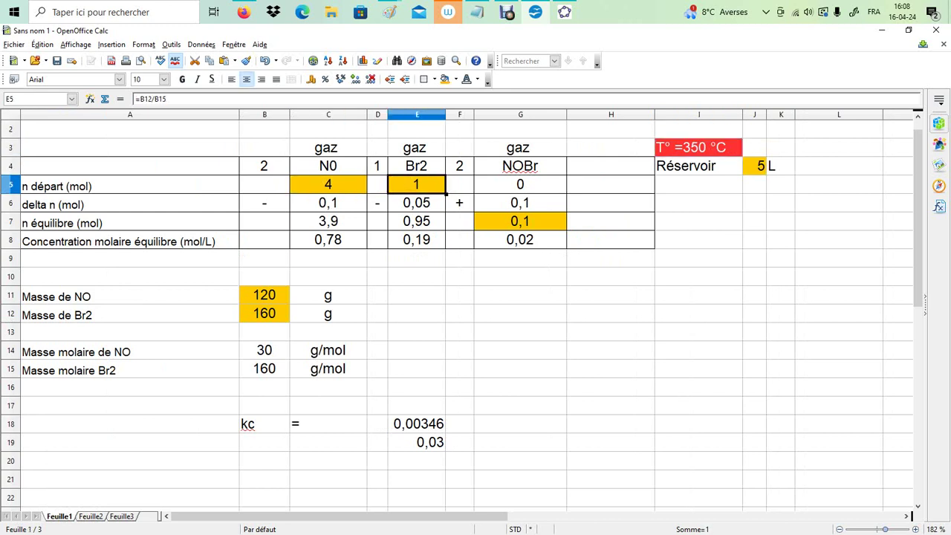
click(520, 221)
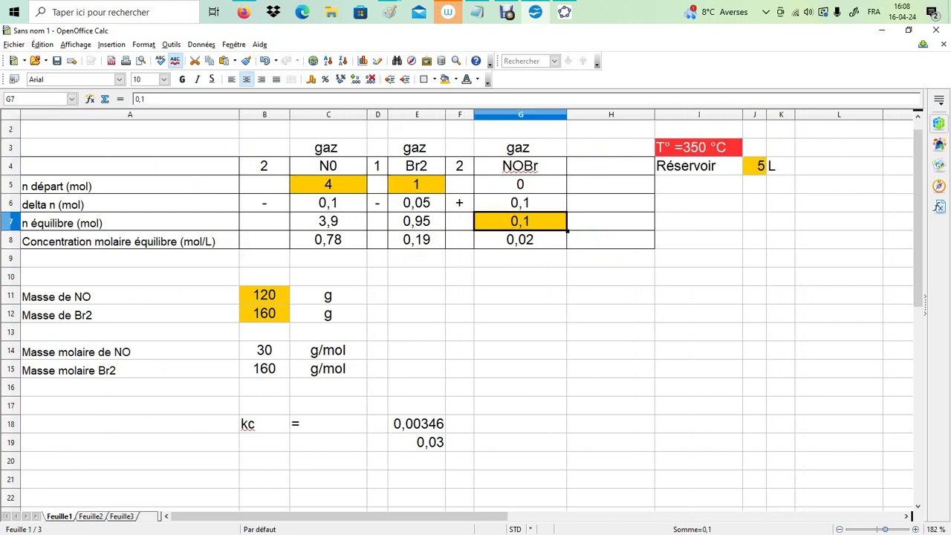
Compare the calculated Kc cell with the rounded value below it on the 350 °C sheet.
click(425, 424)
click(431, 442)
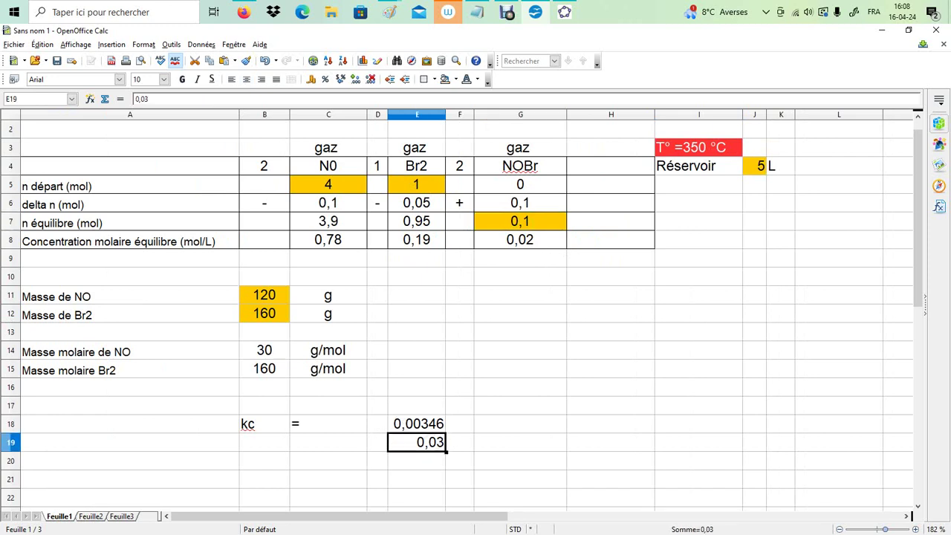
key(Up)
key(Down)
key(Up)
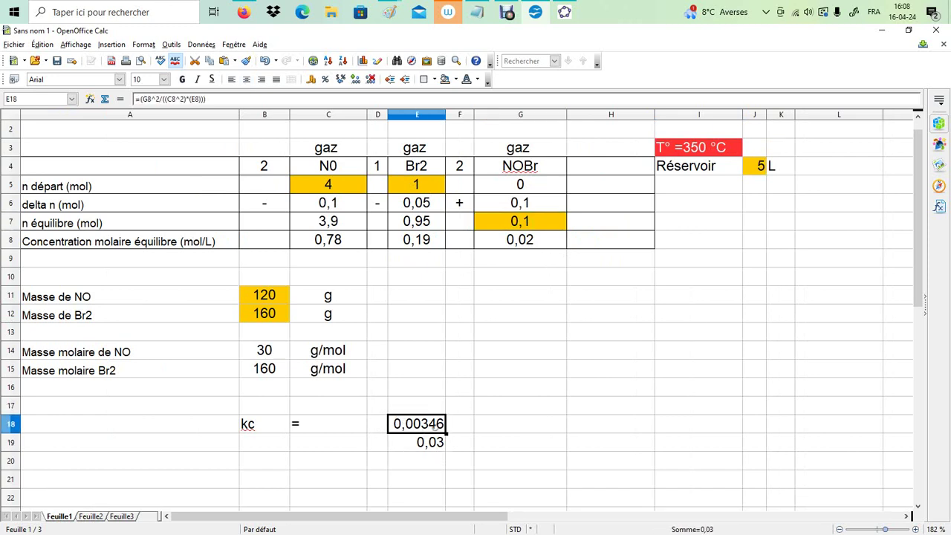
key(Down)
key(Up)
key(Down)
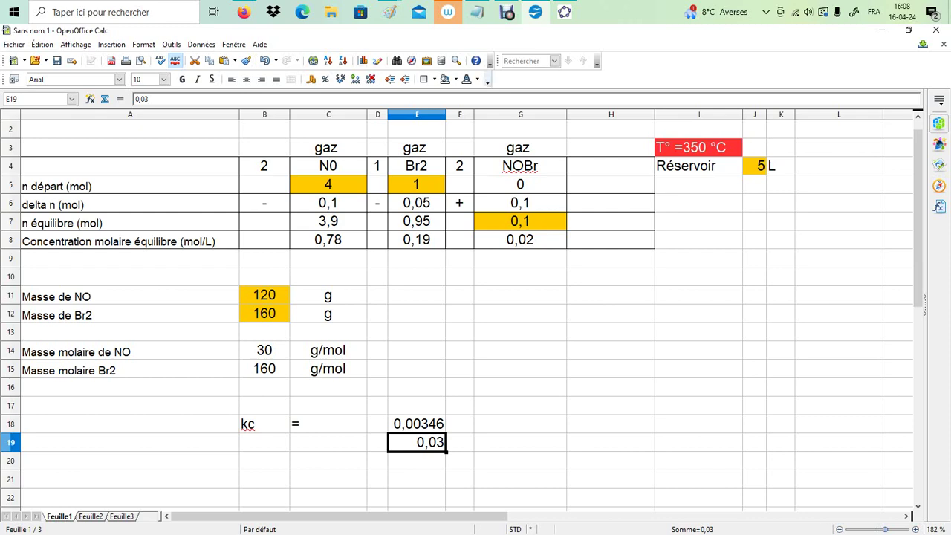
Return to the annotated Paint table, circle the NOBr x and Br2 x/2 in black, and retrace and circle coefficients 2 (NOBr) and 1 (Br2).
click(389, 12)
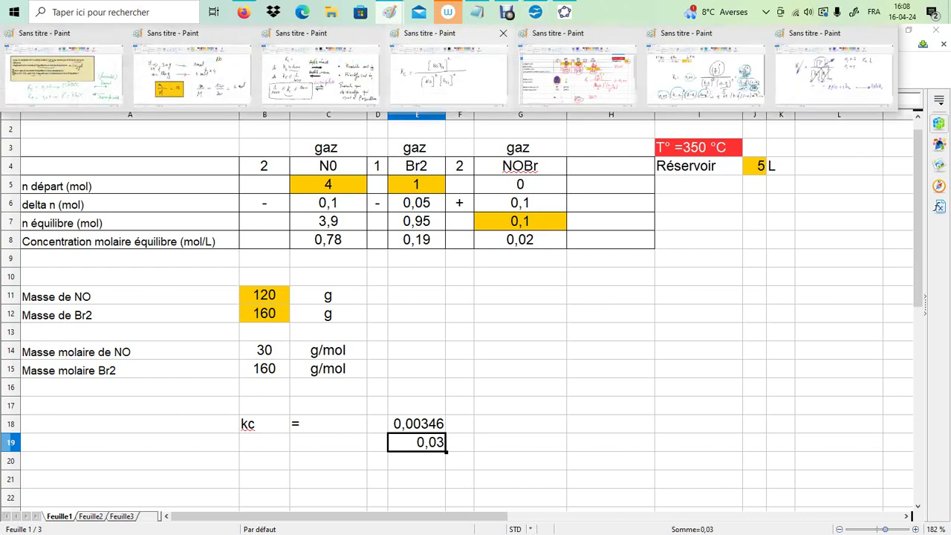
click(605, 97)
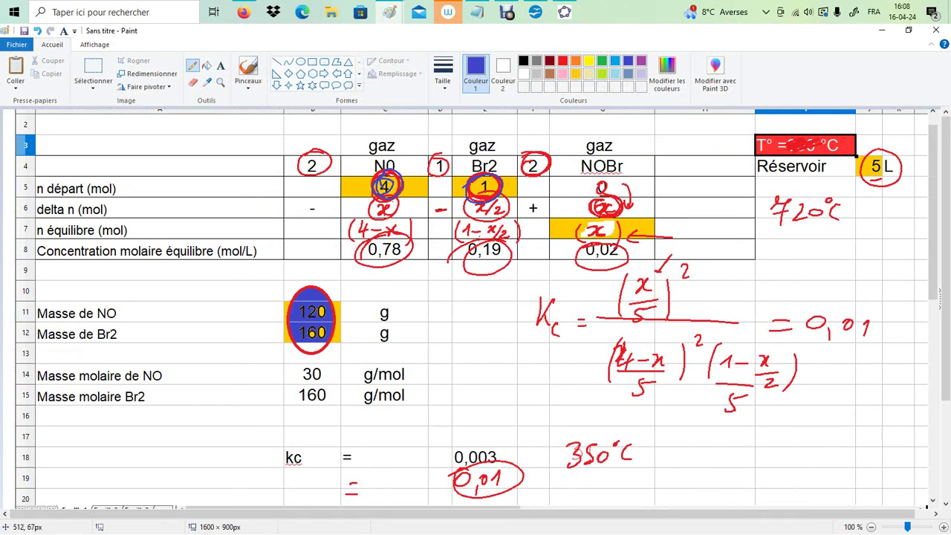
click(523, 60)
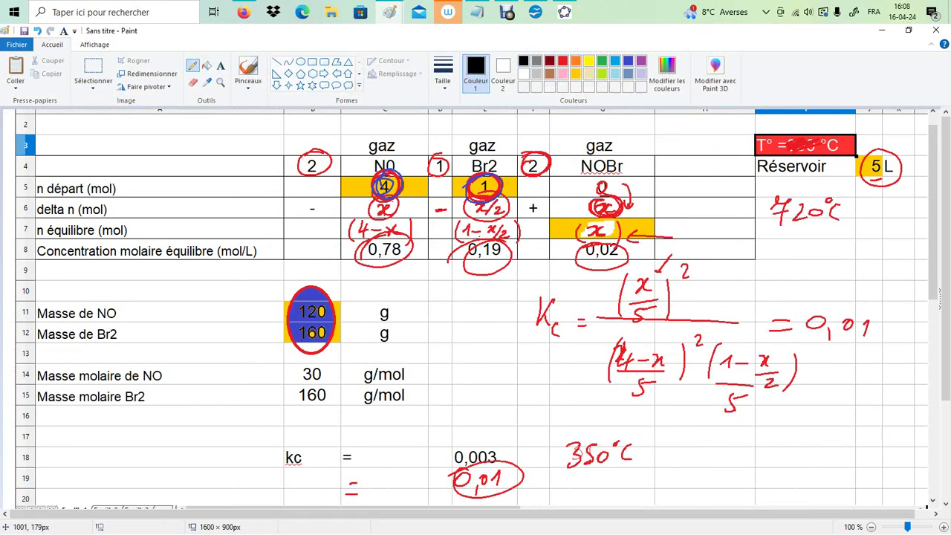
mouse_move(610, 199)
mouse_down()
mouse_move(591, 210)
mouse_move(614, 214)
mouse_up()
drag(509, 202, 474, 197)
drag(528, 157, 537, 182)
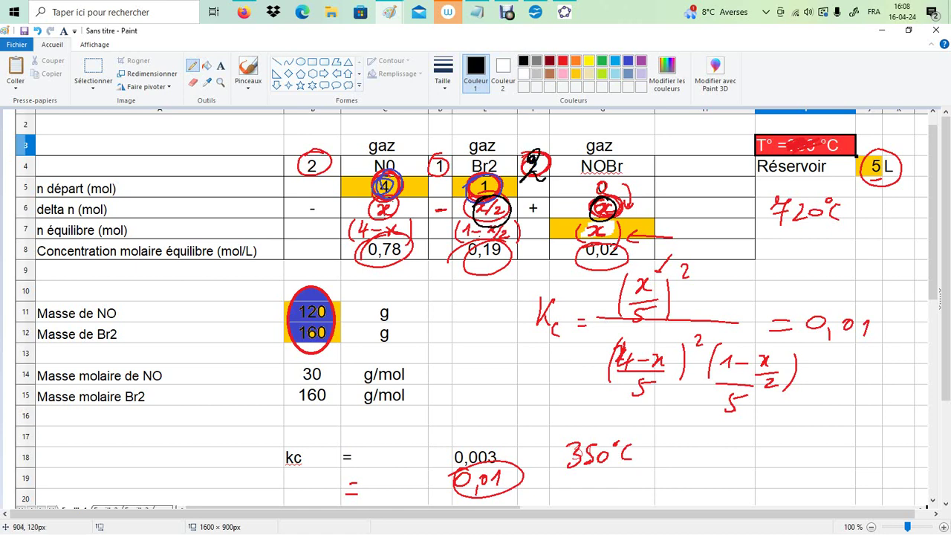
drag(429, 166, 441, 174)
drag(531, 143, 529, 146)
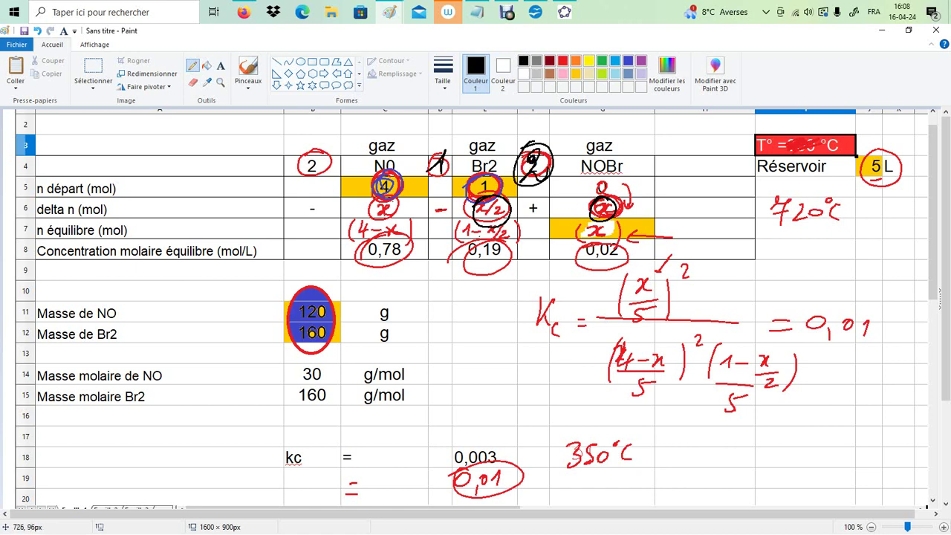
drag(439, 138, 444, 141)
Retrace the x/2 and x terms of the delta n row and emphasize the NO and NOBr coefficients 2 in black.
drag(478, 199, 514, 226)
drag(375, 200, 388, 217)
drag(532, 145, 553, 153)
mouse_move(308, 151)
mouse_down()
mouse_move(321, 156)
mouse_move(323, 172)
mouse_move(333, 156)
mouse_up()
drag(594, 205, 604, 214)
mouse_move(612, 204)
mouse_down()
mouse_move(600, 216)
mouse_move(613, 198)
mouse_up()
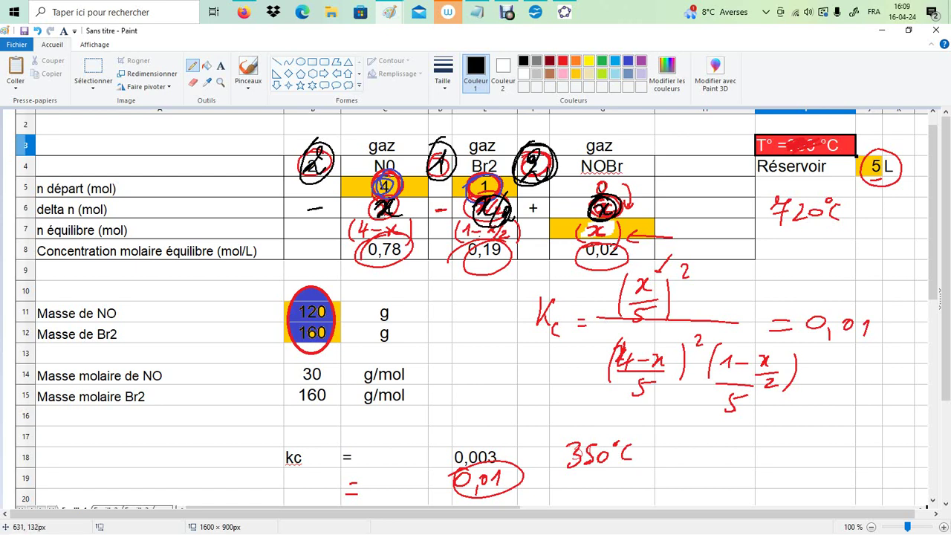
Retrace (4−x) in the NO column, strike out its concentration 0,78 and handwrite (4−x)/5 below it.
drag(388, 176, 364, 245)
drag(370, 231, 383, 230)
drag(385, 227, 389, 236)
mouse_move(401, 226)
mouse_down()
mouse_move(401, 235)
mouse_move(358, 244)
mouse_up()
mouse_move(402, 216)
mouse_down()
mouse_move(403, 245)
mouse_move(362, 247)
mouse_move(382, 272)
mouse_up()
mouse_move(378, 264)
mouse_down()
mouse_move(376, 276)
mouse_move(393, 271)
mouse_up()
drag(398, 265, 401, 276)
mouse_move(369, 285)
mouse_down()
mouse_move(404, 285)
mouse_move(392, 292)
mouse_up()
drag(385, 292, 384, 305)
Strike out the Br2 concentration 0,19 and handwrite (1−x/2)/5 below it.
mouse_move(485, 203)
mouse_down()
mouse_move(514, 205)
mouse_move(472, 175)
mouse_move(496, 193)
mouse_move(465, 244)
mouse_move(490, 252)
mouse_move(480, 258)
mouse_up()
mouse_move(448, 289)
mouse_down()
mouse_move(456, 297)
mouse_move(472, 288)
mouse_up()
drag(482, 278, 496, 307)
mouse_move(477, 319)
mouse_down()
mouse_move(474, 332)
mouse_move(490, 318)
mouse_up()
mouse_move(509, 260)
mouse_down()
mouse_move(506, 286)
mouse_move(507, 276)
mouse_up()
Circle the equilibrium x of NOBr, strike out its concentration 0,02 and handwrite x/5 below it.
drag(606, 185, 605, 218)
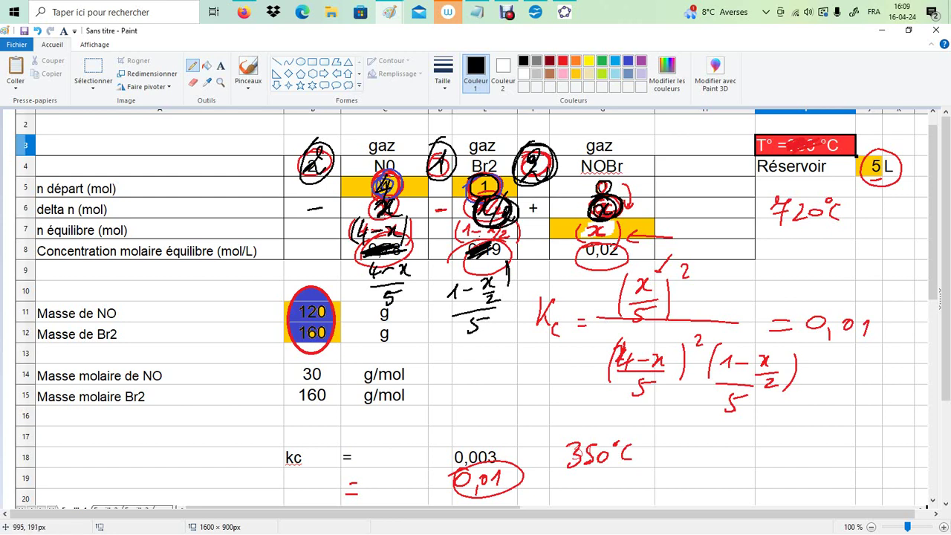
drag(589, 223, 591, 223)
drag(581, 256, 632, 240)
mouse_move(587, 262)
mouse_down()
mouse_move(595, 269)
mouse_move(582, 278)
mouse_move(585, 297)
mouse_up()
drag(595, 282, 611, 282)
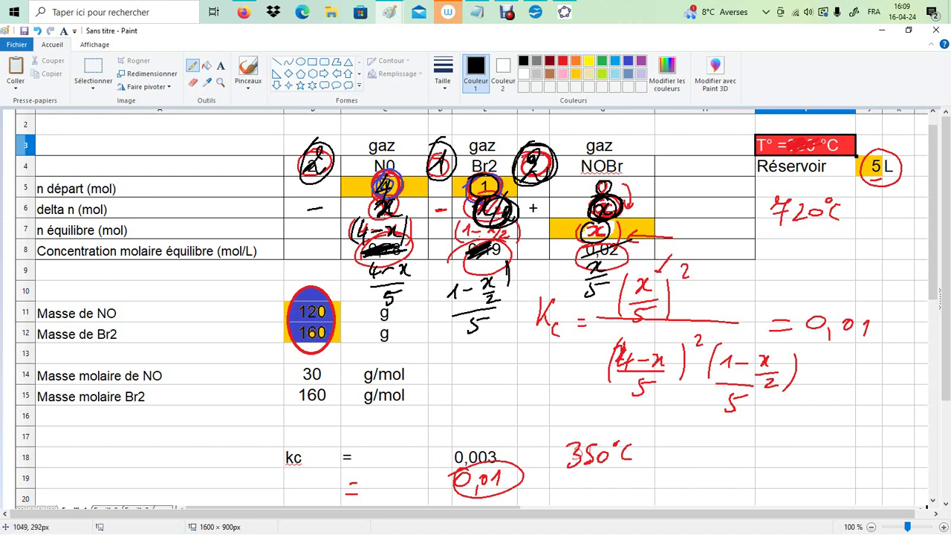
Circle Kc in the handwritten formula and retrace the numerator's brackets and exponent 2 in black.
drag(554, 291, 558, 297)
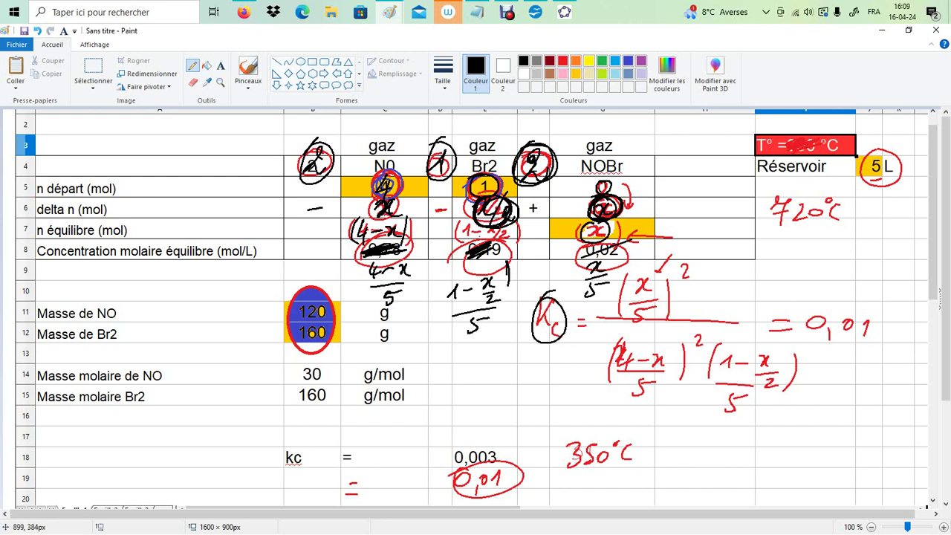
drag(664, 278, 660, 320)
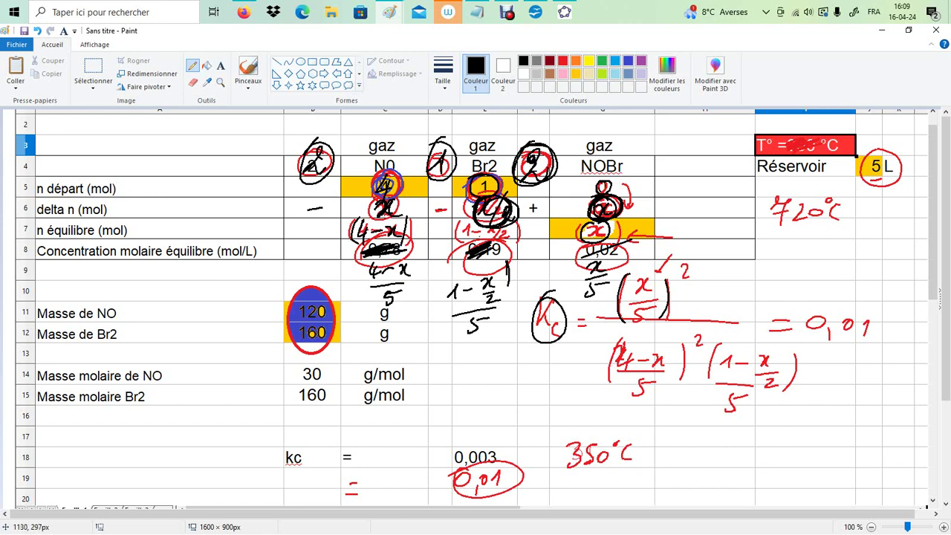
drag(682, 260, 698, 275)
Frame the handwritten temperature 720 °C and the Kc value 0,01 beside the formula in black.
mouse_move(765, 193)
mouse_down()
mouse_move(765, 229)
mouse_move(842, 190)
mouse_up()
drag(846, 189, 846, 222)
drag(778, 230, 831, 230)
drag(809, 303, 805, 344)
drag(803, 312, 884, 311)
mouse_move(884, 312)
mouse_down()
mouse_move(884, 344)
mouse_move(820, 347)
mouse_up()
Retrace the formula's main fraction bar and numerator x/5, and circle the matching x/5 in the NOBr column.
drag(597, 323, 765, 324)
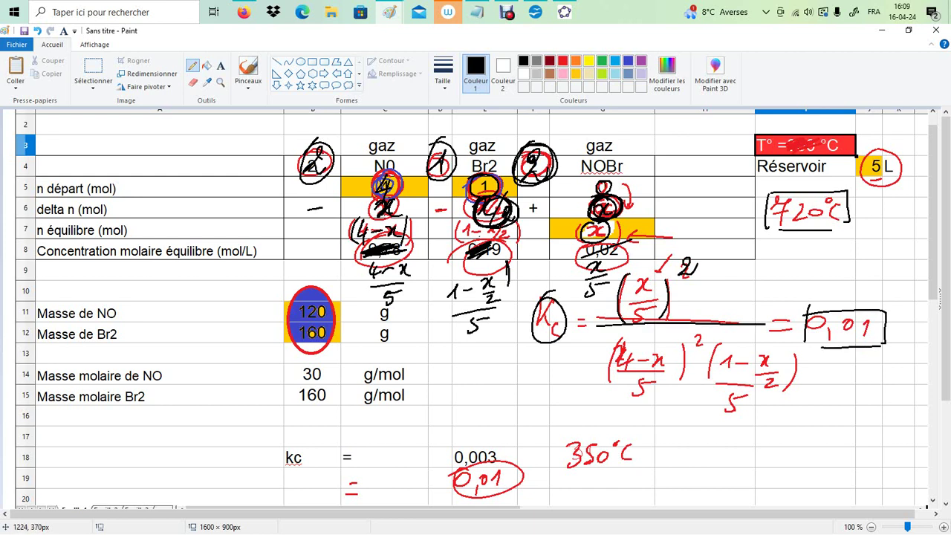
drag(633, 279, 635, 293)
mouse_move(652, 279)
mouse_down()
mouse_move(647, 307)
mouse_move(658, 302)
mouse_up()
drag(644, 312, 641, 328)
drag(656, 315, 668, 312)
mouse_move(598, 239)
mouse_down()
mouse_move(581, 243)
mouse_move(627, 252)
mouse_up()
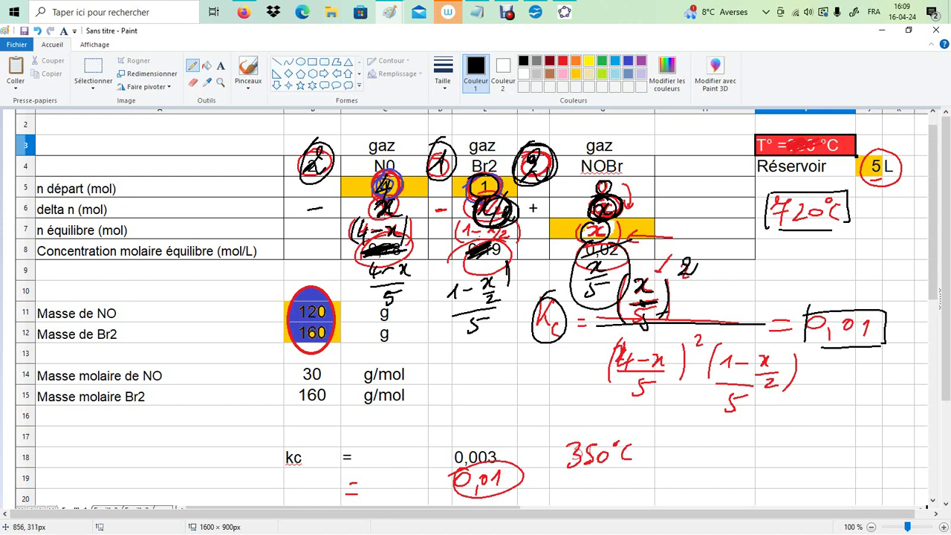
Circle (4−x)/5 in both the NO column and the Kc denominator, and (1−x/2)/5 in the Br2 column.
drag(394, 249, 343, 275)
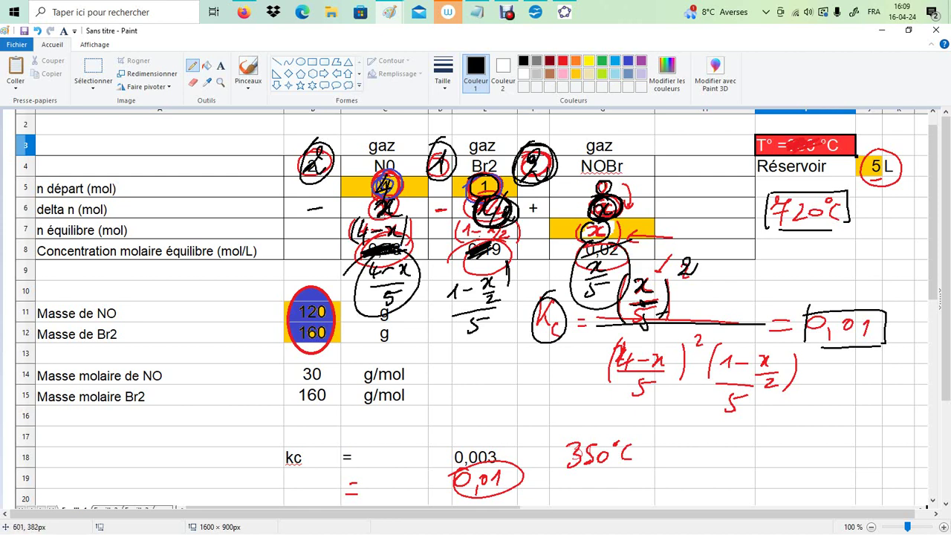
mouse_move(645, 337)
mouse_down()
mouse_move(685, 395)
mouse_move(652, 338)
mouse_up()
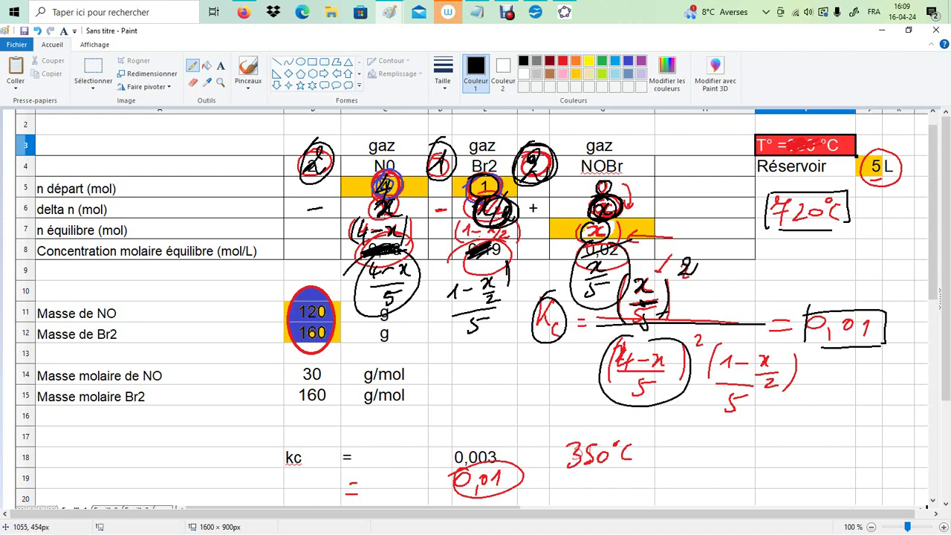
mouse_move(502, 262)
mouse_down()
mouse_move(514, 266)
mouse_move(471, 276)
mouse_up()
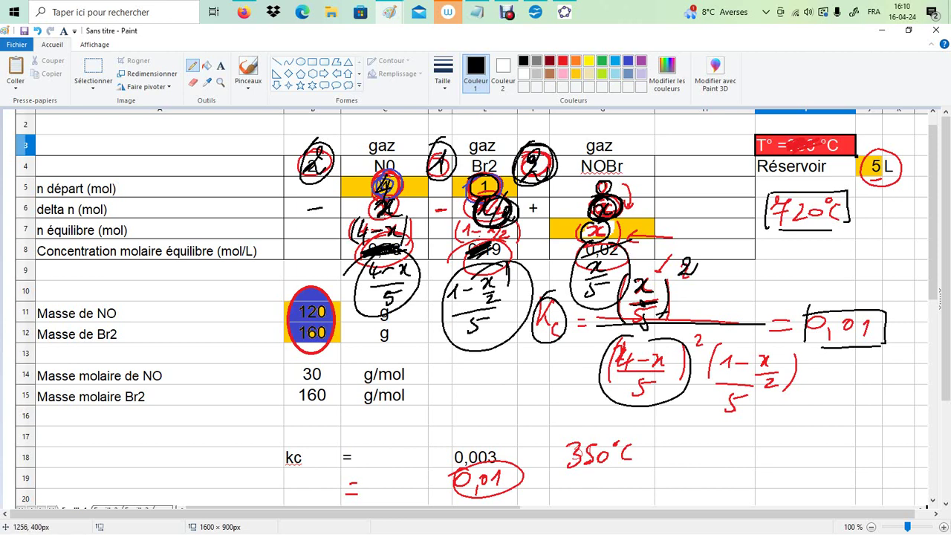
Write exponent 1 on the Br2 term and circle the formula's exponents along with the NO and Br2 coefficients.
drag(800, 355, 803, 364)
drag(672, 325, 656, 332)
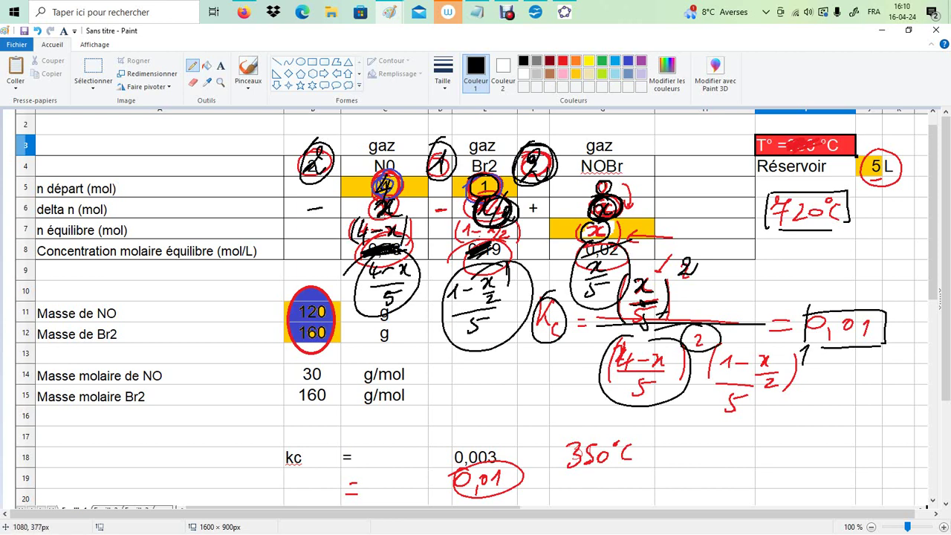
mouse_move(324, 125)
mouse_down()
mouse_move(300, 192)
mouse_move(272, 170)
mouse_up()
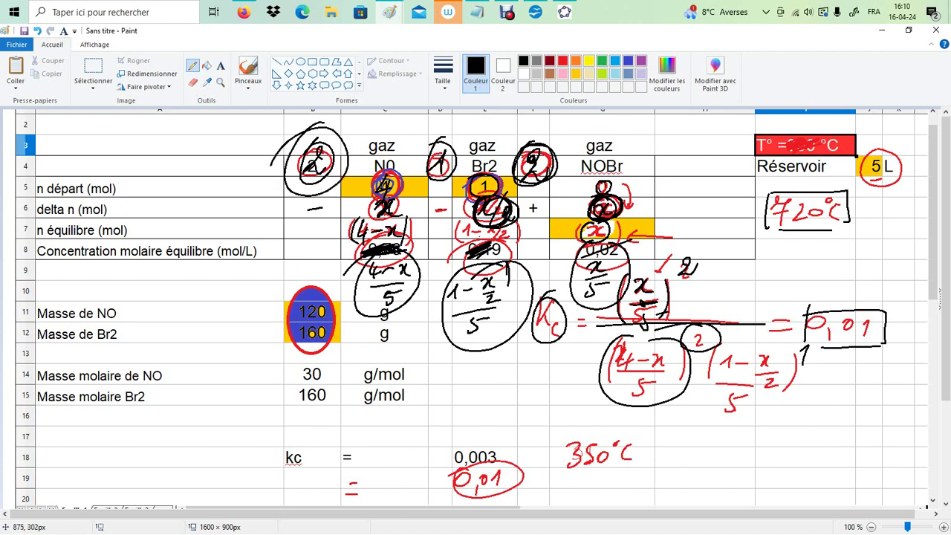
drag(802, 339, 785, 338)
mouse_move(444, 133)
mouse_down()
mouse_move(467, 158)
mouse_move(433, 138)
mouse_up()
drag(682, 247, 676, 251)
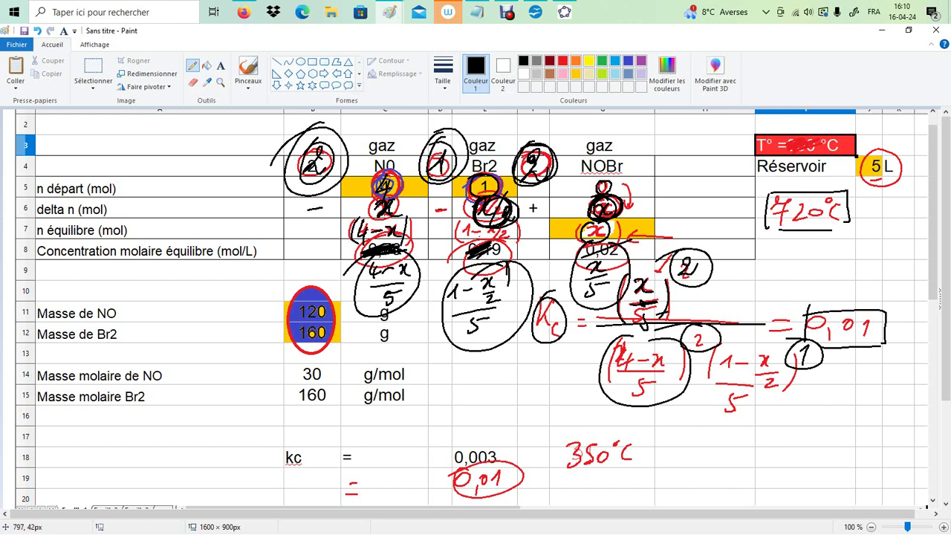
Draw a black arrow rising from the Kc result toward the formula and scribble out the 350 of the handwritten temperature.
drag(449, 430, 549, 385)
drag(515, 387, 520, 412)
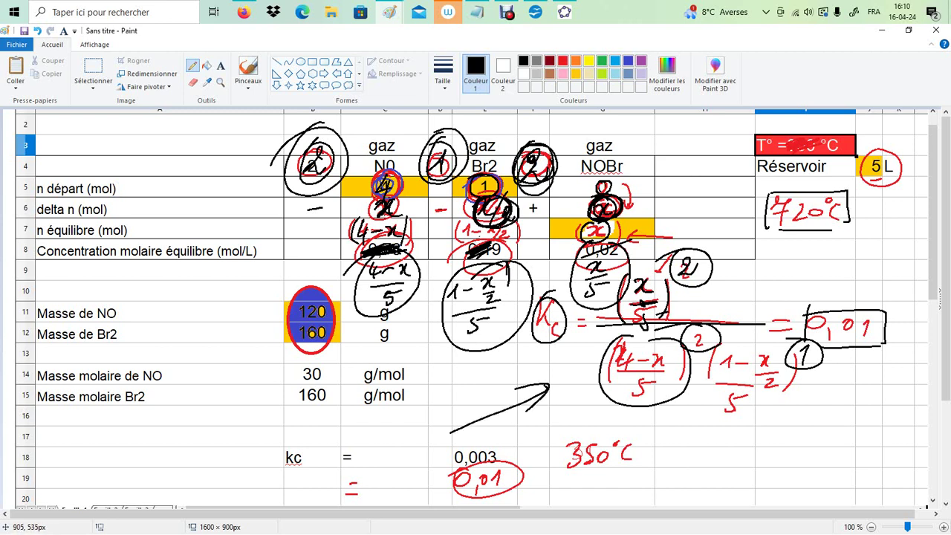
mouse_move(555, 465)
mouse_down()
mouse_move(587, 446)
mouse_move(616, 454)
mouse_move(613, 470)
mouse_up()
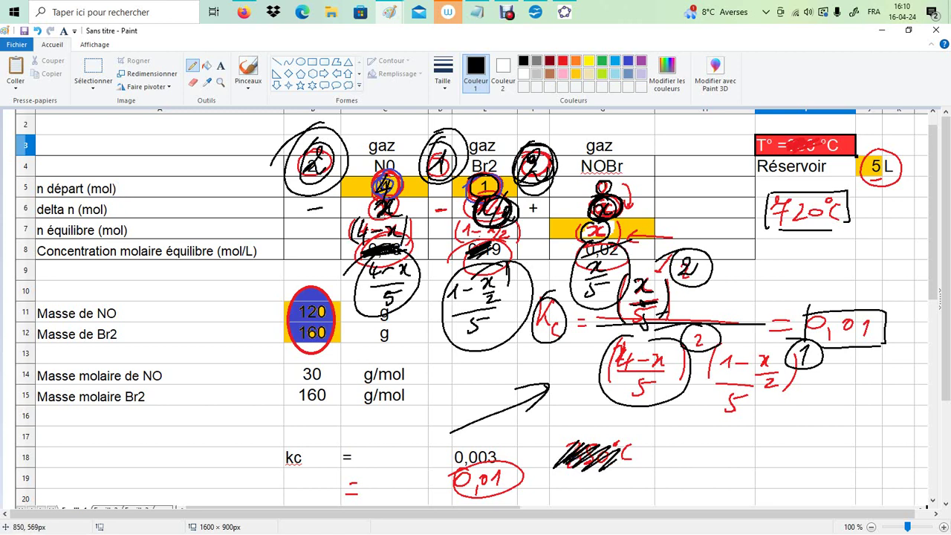
Draw a black curved arrow from Kc 0,003 to 0,01 and switch to the Paint drawing with the 0,01 equation worked out.
drag(514, 449, 527, 468)
mouse_move(388, 12)
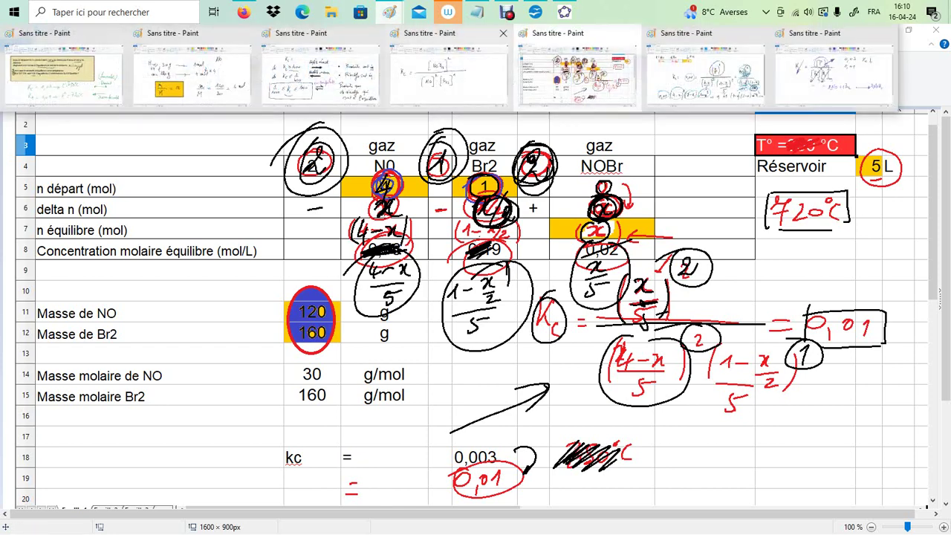
click(706, 74)
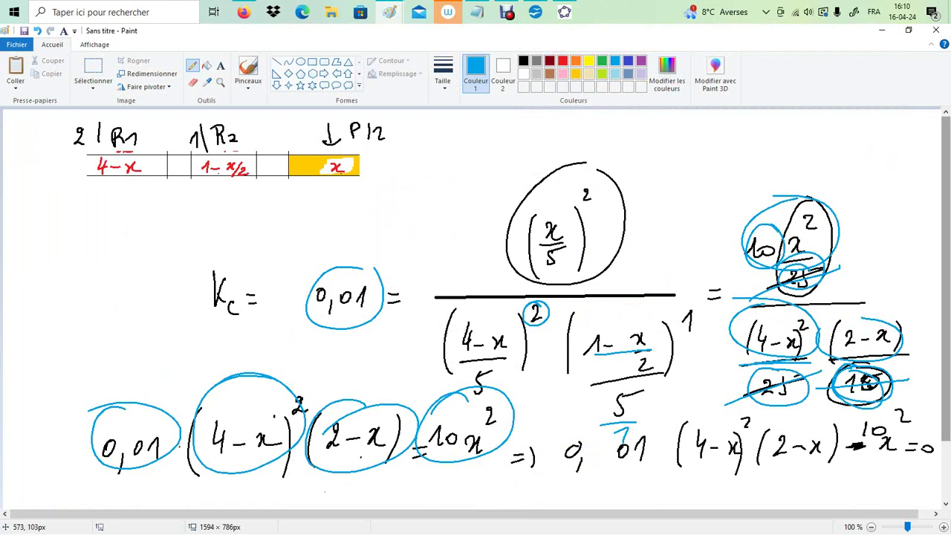
Draw a blue arrow at the table's x, mark the numerator with P and an arrow, and write R1 under 1−x/2.
drag(332, 179, 313, 196)
mouse_move(496, 165)
mouse_down()
mouse_move(511, 178)
mouse_move(519, 132)
mouse_move(508, 142)
mouse_up()
drag(208, 185, 207, 211)
drag(206, 185, 221, 210)
drag(224, 203, 225, 216)
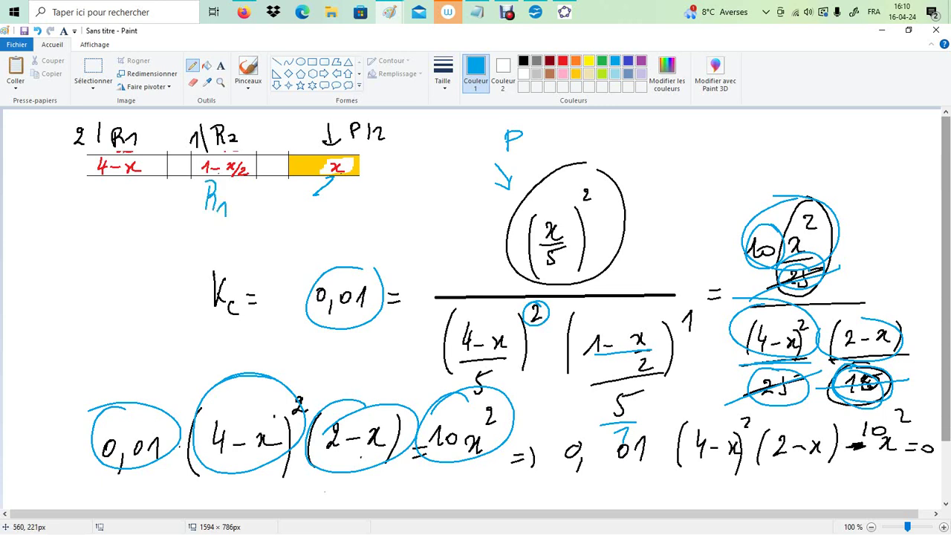
Write [NOBr] in blue under the arrow of the table's x.
mouse_move(329, 200)
mouse_down()
mouse_move(315, 205)
mouse_move(315, 232)
mouse_up()
mouse_move(322, 226)
mouse_down()
mouse_move(322, 209)
mouse_move(339, 206)
mouse_up()
mouse_move(347, 215)
mouse_down()
mouse_move(342, 223)
mouse_move(348, 213)
mouse_up()
mouse_move(360, 225)
mouse_down()
mouse_move(365, 203)
mouse_move(361, 224)
mouse_move(374, 238)
mouse_up()
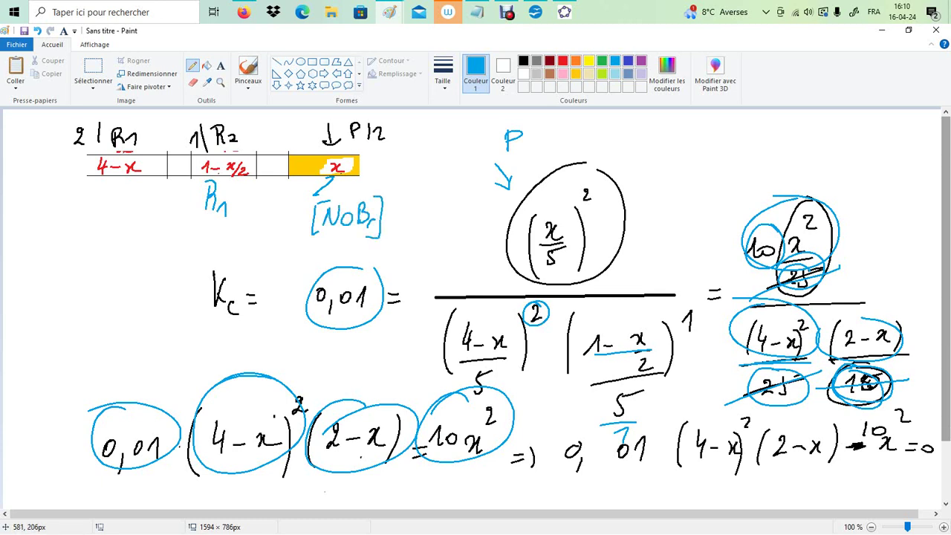
Draw an arrow from R1 to a blue [Br2] eq label, and an arrow descending from the table's 4−x.
mouse_move(209, 214)
mouse_down()
mouse_move(183, 240)
mouse_move(195, 236)
mouse_move(137, 263)
mouse_move(174, 281)
mouse_up()
drag(141, 229, 134, 284)
drag(178, 245, 178, 294)
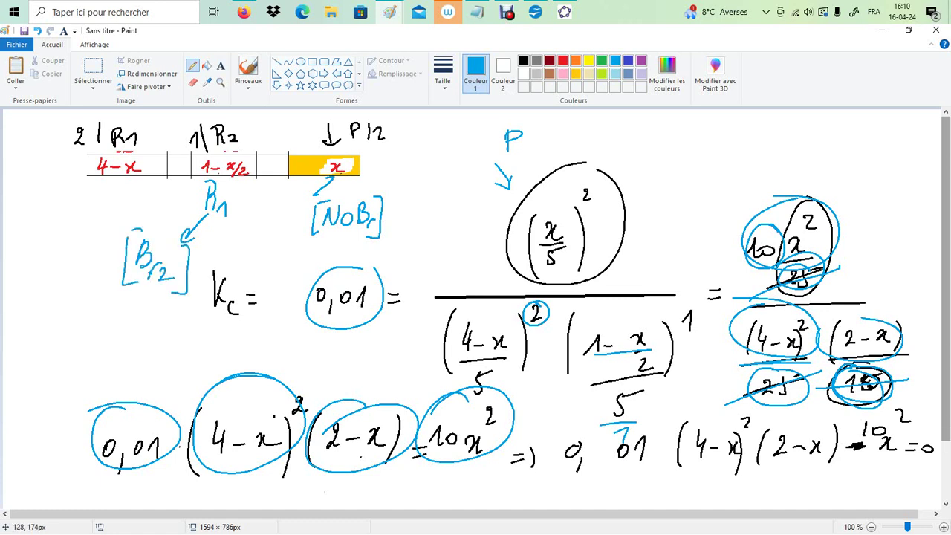
drag(107, 181, 76, 219)
mouse_move(171, 309)
mouse_down()
mouse_move(186, 322)
mouse_move(181, 346)
mouse_up()
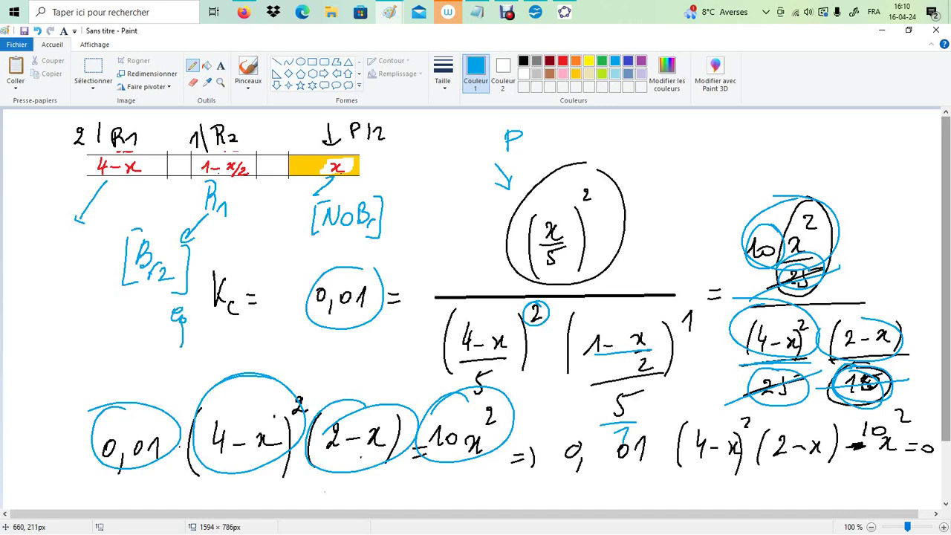
Add the eq subscript to [NOBr] and write [NO] eq under the arrow from 4−x.
drag(379, 238, 394, 276)
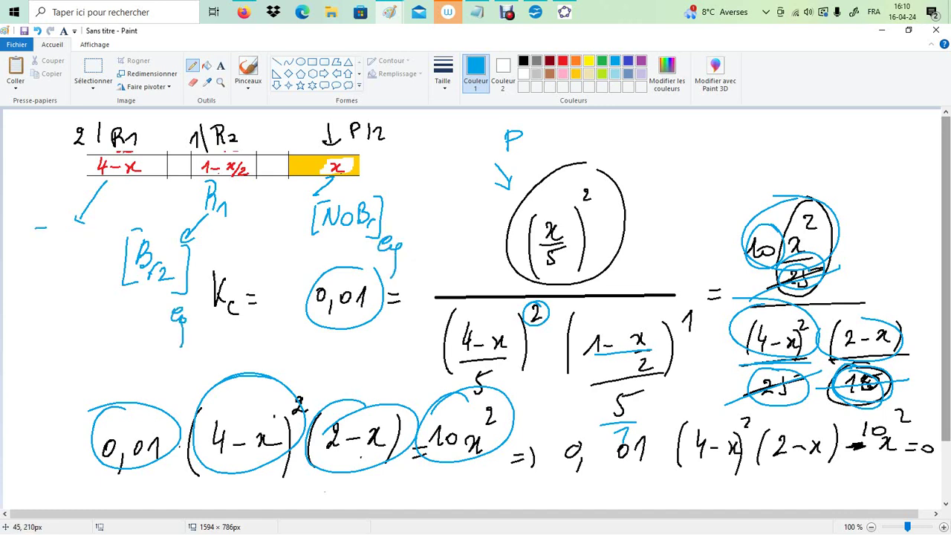
drag(30, 234, 35, 278)
mouse_move(47, 242)
mouse_down()
mouse_move(46, 267)
mouse_move(61, 245)
mouse_up()
mouse_move(69, 249)
mouse_down()
mouse_move(71, 277)
mouse_move(89, 290)
mouse_move(92, 333)
mouse_up()
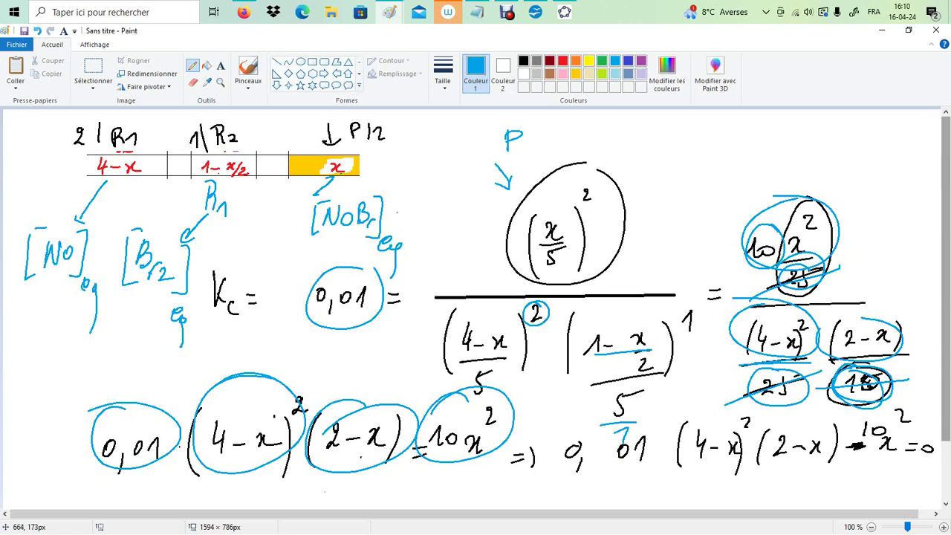
Link [NOBr] to the numerator x/5 with an arrow, and circle its exponent 2, the exponent 1, [Br2] and [NO] in blue.
mouse_move(395, 212)
mouse_down()
mouse_move(520, 235)
mouse_move(513, 242)
mouse_up()
drag(594, 180, 590, 180)
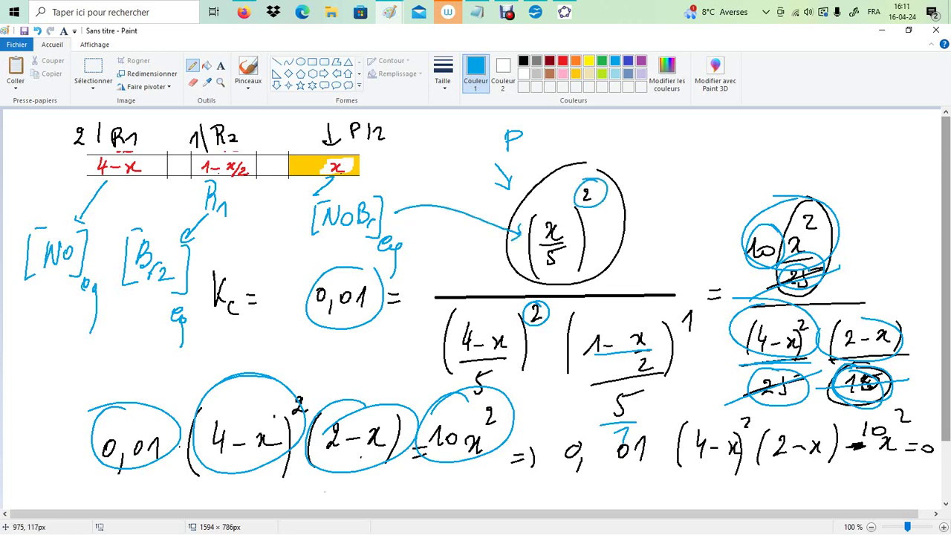
mouse_move(182, 215)
mouse_down()
mouse_move(117, 297)
mouse_move(159, 214)
mouse_up()
drag(679, 300, 658, 306)
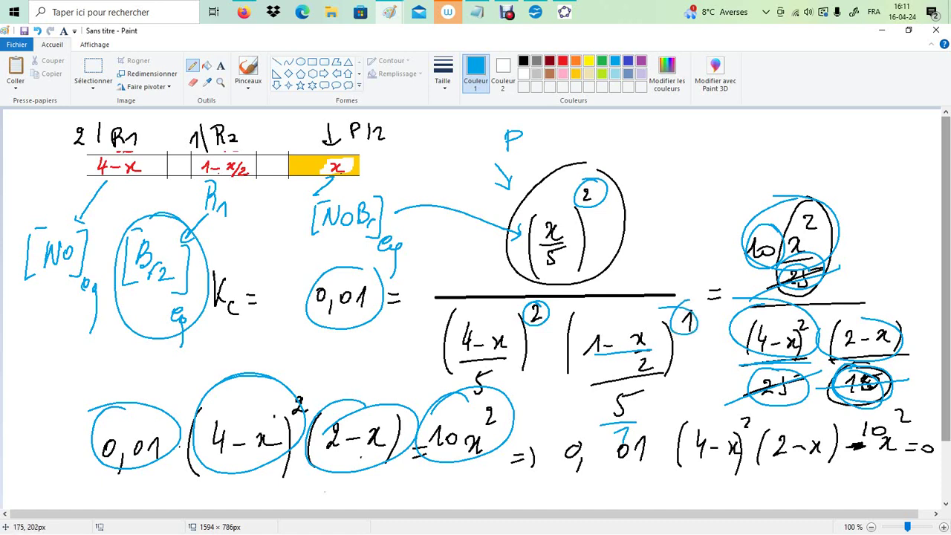
mouse_move(78, 208)
mouse_down()
mouse_move(23, 229)
mouse_move(112, 261)
mouse_move(75, 205)
mouse_up()
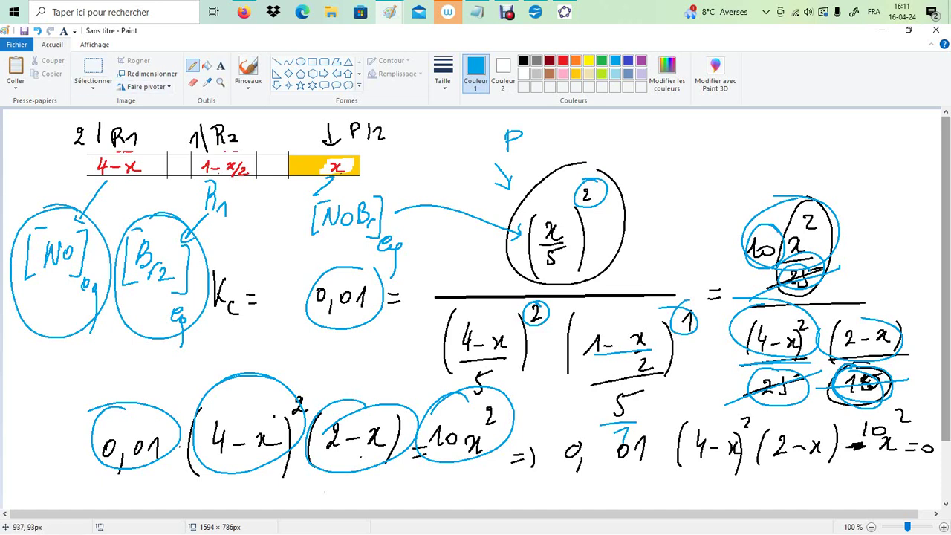
Circle x/5 in the numerator in red and retrace the 25 under x² in the simplified fraction.
click(562, 60)
mouse_move(562, 209)
mouse_down()
mouse_move(584, 220)
mouse_move(554, 206)
mouse_up()
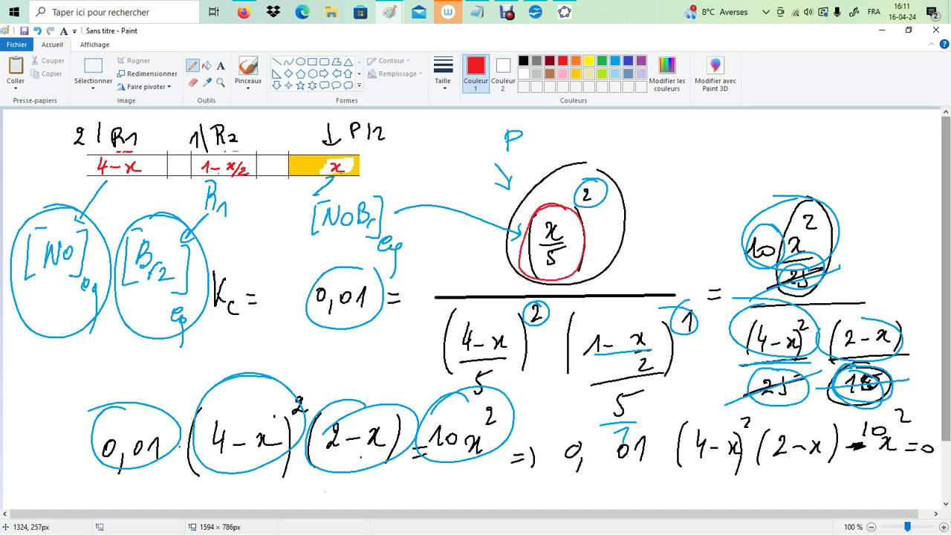
mouse_move(772, 260)
mouse_down()
mouse_move(806, 258)
mouse_move(777, 291)
mouse_move(801, 290)
mouse_up()
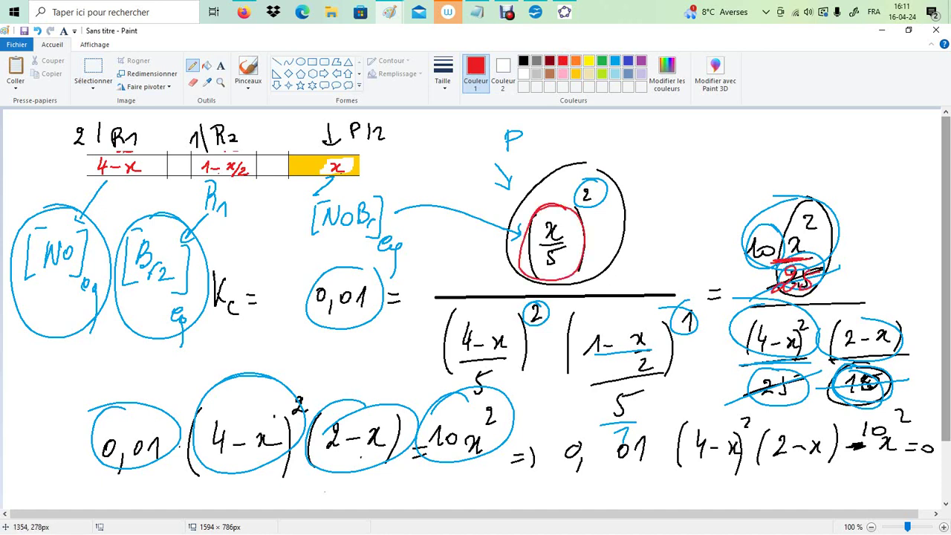
Delete the simplified fraction after the second equals sign.
click(93, 67)
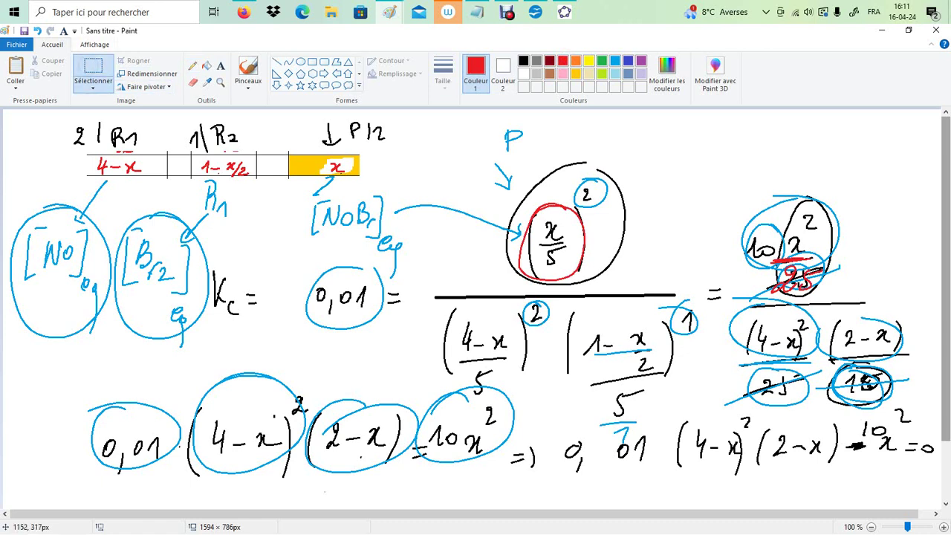
drag(736, 193, 906, 420)
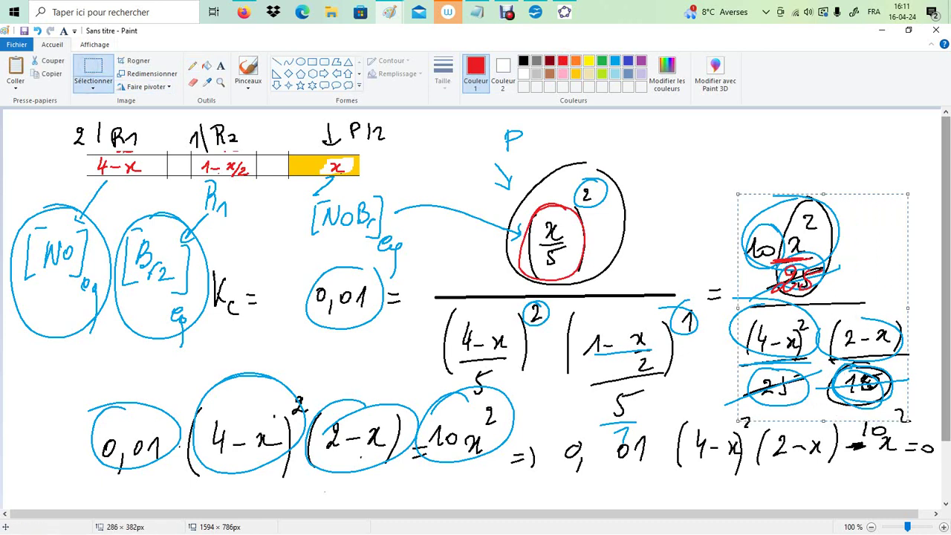
key(Delete)
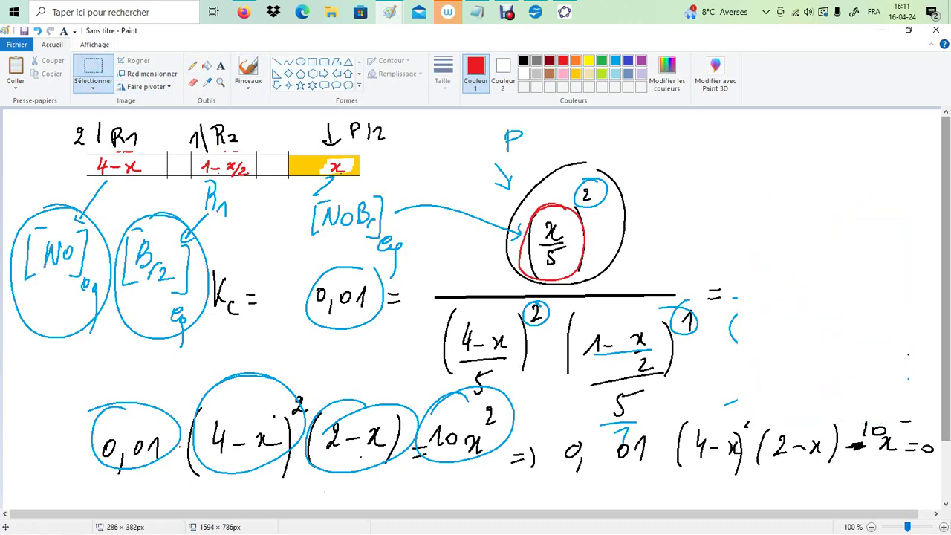
Write x²/25 in red as the new numerator, with a long main fraction bar beneath it.
click(192, 66)
drag(798, 215, 806, 230)
drag(823, 196, 833, 206)
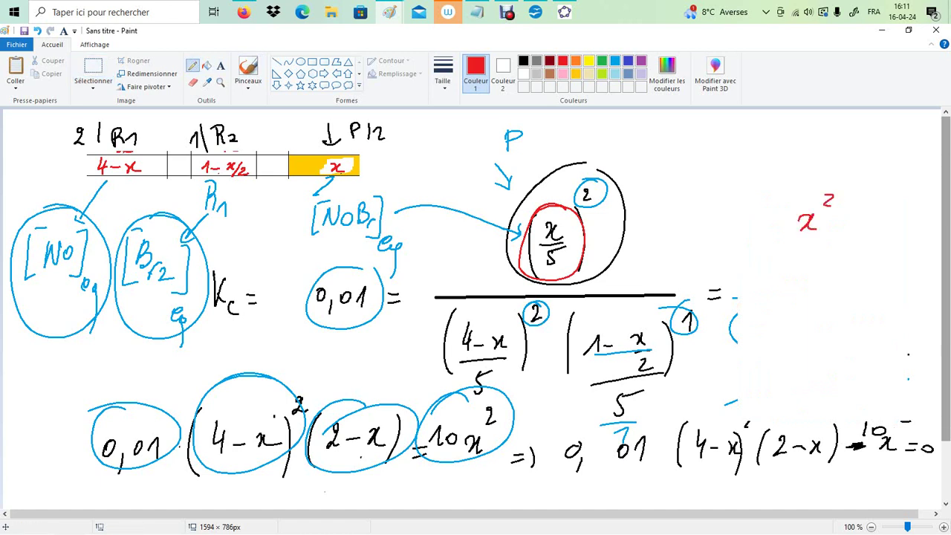
drag(789, 232, 825, 232)
drag(797, 242, 804, 258)
mouse_move(811, 242)
mouse_down()
mouse_move(804, 259)
mouse_move(837, 242)
mouse_up()
drag(728, 294, 893, 294)
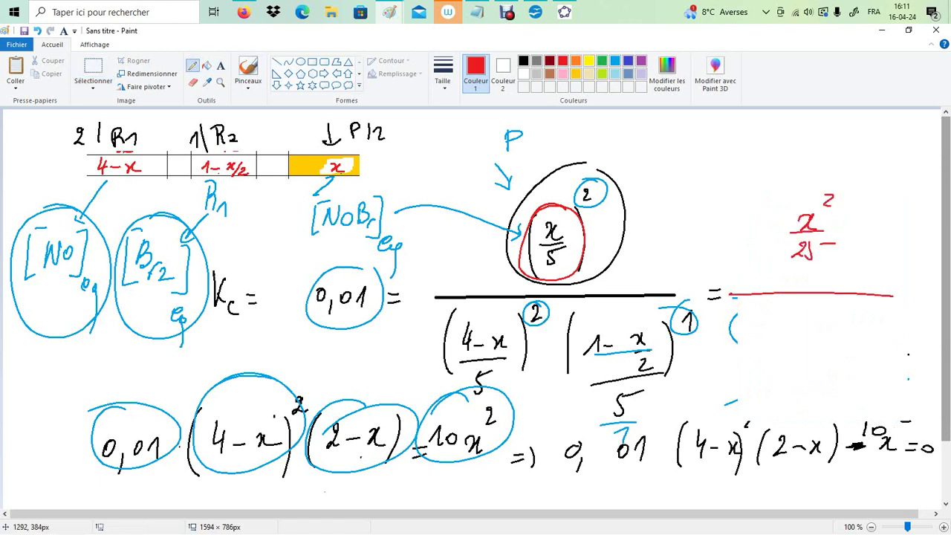
Write (4−x)²/25 in red as the first factor under the main fraction bar.
drag(761, 316, 769, 330)
drag(765, 324, 764, 339)
drag(776, 329, 805, 334)
mouse_move(804, 322)
mouse_down()
mouse_move(793, 334)
mouse_move(811, 341)
mouse_move(831, 317)
mouse_up()
mouse_move(738, 315)
mouse_down()
mouse_move(734, 340)
mouse_move(834, 341)
mouse_up()
drag(761, 359, 778, 374)
drag(793, 353, 807, 350)
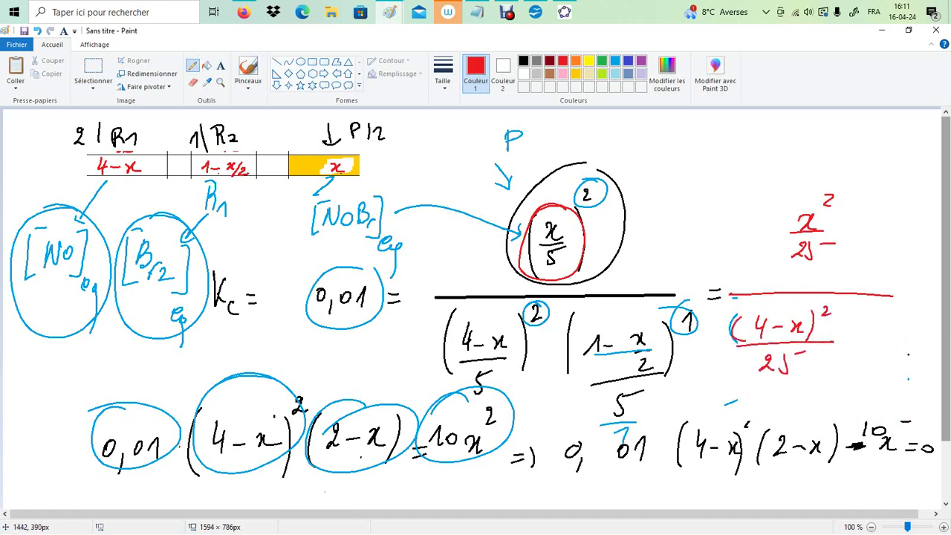
Write the second denominator factor in red as (2−x)/2, all over 5.
drag(861, 318, 872, 334)
drag(871, 329, 880, 328)
drag(885, 324, 886, 332)
mouse_move(858, 340)
mouse_down()
mouse_move(897, 340)
mouse_move(888, 354)
mouse_up()
drag(860, 316, 854, 355)
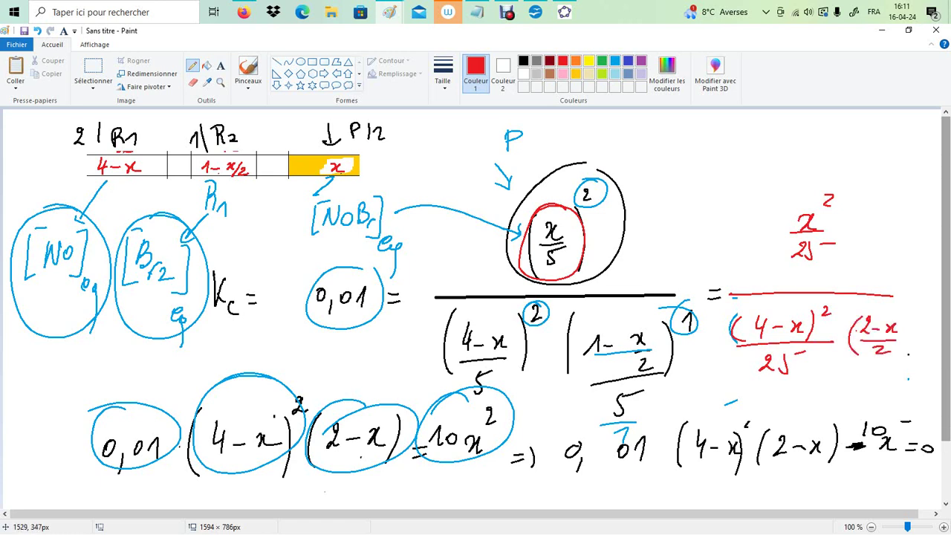
drag(900, 315, 901, 358)
mouse_move(854, 363)
mouse_down()
mouse_move(903, 363)
mouse_move(876, 385)
mouse_up()
drag(891, 369, 901, 368)
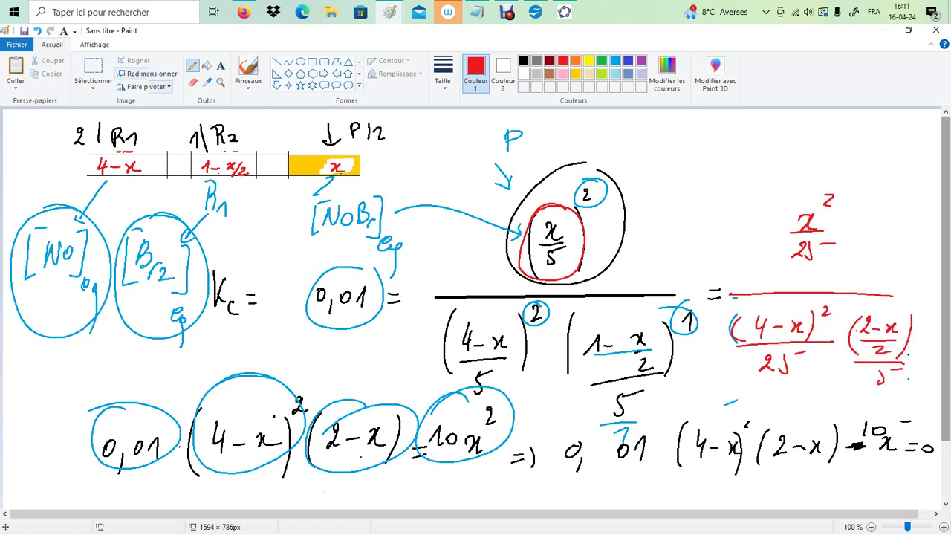
Erase the stacked 2 and 5 under 2−x and write a single denominator 10 instead.
click(192, 81)
mouse_move(862, 362)
mouse_down()
mouse_move(883, 348)
mouse_move(905, 368)
mouse_move(874, 381)
mouse_up()
mouse_move(874, 381)
mouse_down()
mouse_move(908, 364)
mouse_move(861, 359)
mouse_move(868, 369)
mouse_move(880, 364)
mouse_up()
click(193, 65)
Strike out both 25s, circle the 10 under 2−x and write 10 in front of x² in the numerator.
drag(734, 369, 802, 354)
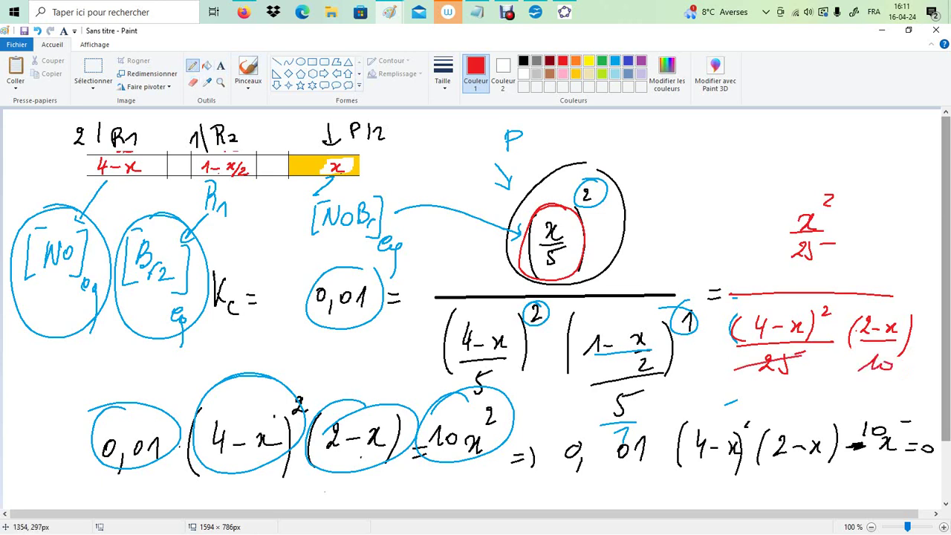
drag(783, 259, 831, 251)
drag(872, 349, 894, 352)
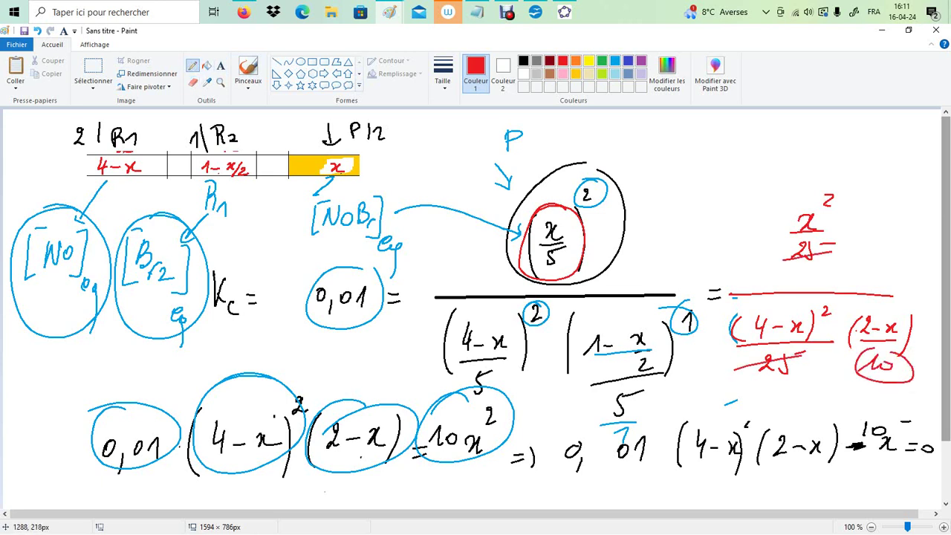
drag(739, 235, 786, 227)
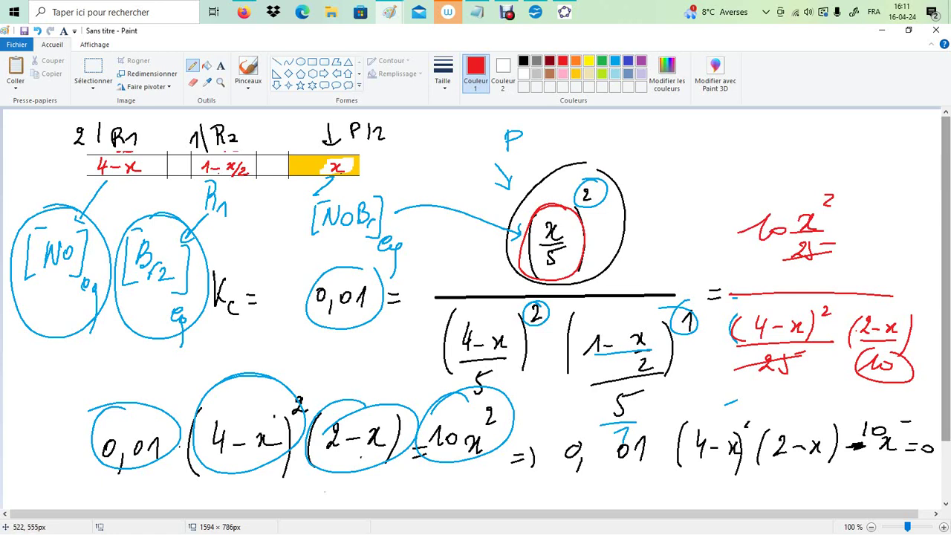
Circle 0,01 in red and frame the red denominator of the simplified fraction.
mouse_move(364, 258)
mouse_down()
mouse_move(370, 331)
mouse_move(347, 262)
mouse_up()
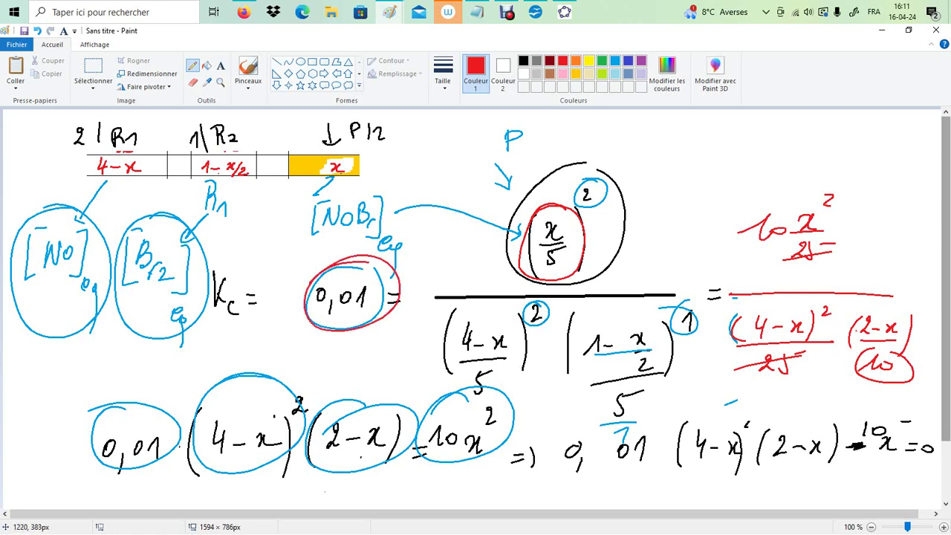
drag(725, 306, 711, 375)
mouse_move(709, 304)
mouse_down()
mouse_move(802, 311)
mouse_move(921, 361)
mouse_move(739, 380)
mouse_up()
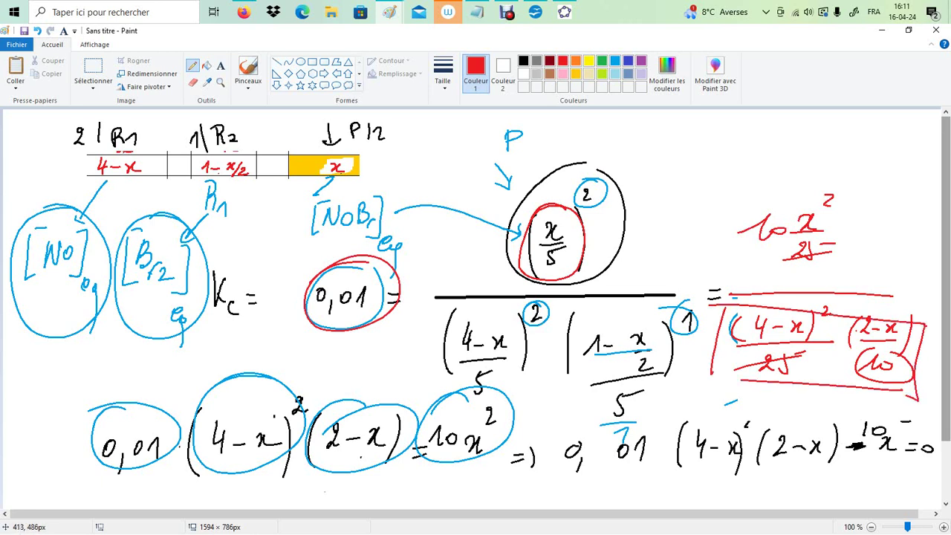
Highlight (4−x)² and (2−x) in both the framed denominator and the lower equation, using red and blue strokes.
drag(211, 480, 278, 472)
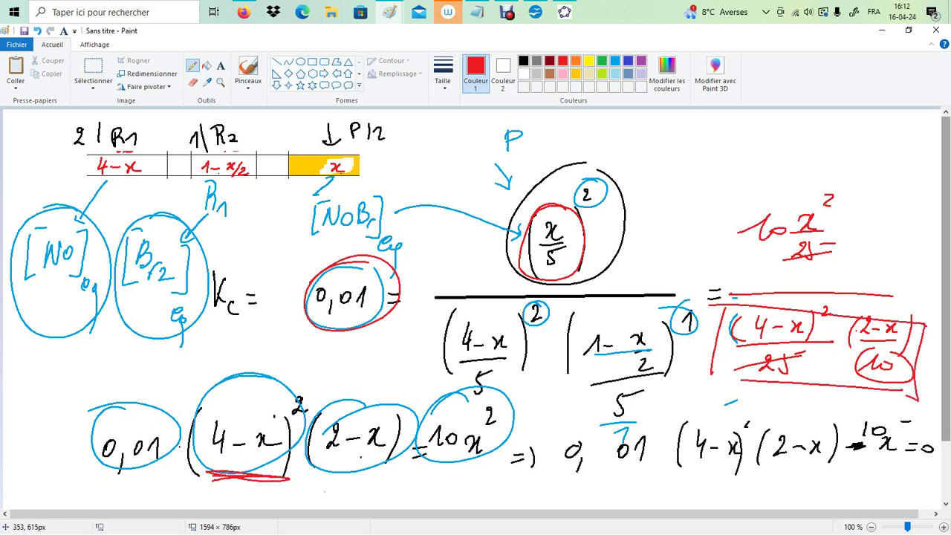
drag(296, 392, 294, 411)
mouse_move(771, 295)
mouse_down()
mouse_move(768, 355)
mouse_move(776, 294)
mouse_move(754, 346)
mouse_move(719, 318)
mouse_up()
click(615, 60)
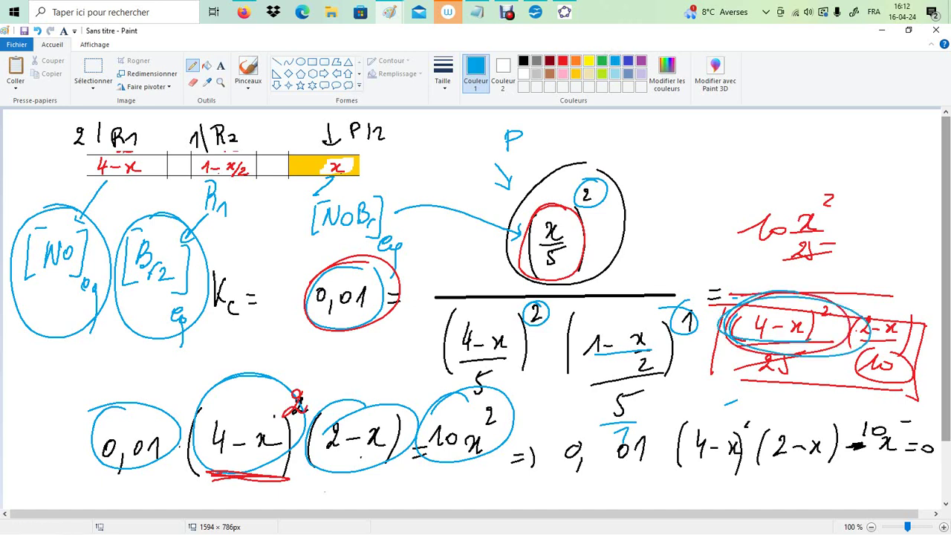
mouse_move(854, 302)
mouse_down()
mouse_move(841, 320)
mouse_move(798, 312)
mouse_up()
mouse_move(318, 401)
mouse_down()
mouse_move(312, 473)
mouse_move(375, 401)
mouse_up()
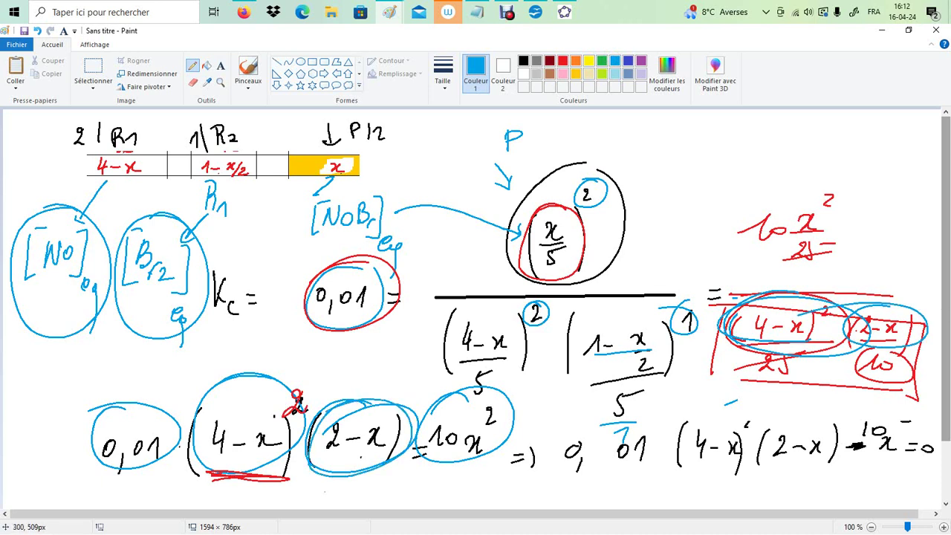
Circle 0,01 again in blue and move the framed denominator in front of it.
drag(327, 312, 321, 325)
drag(735, 297, 724, 365)
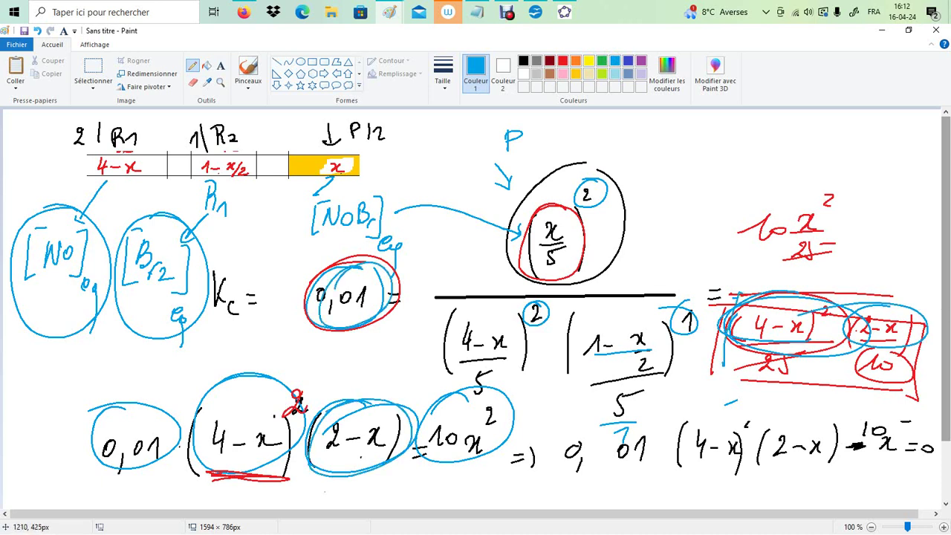
click(93, 71)
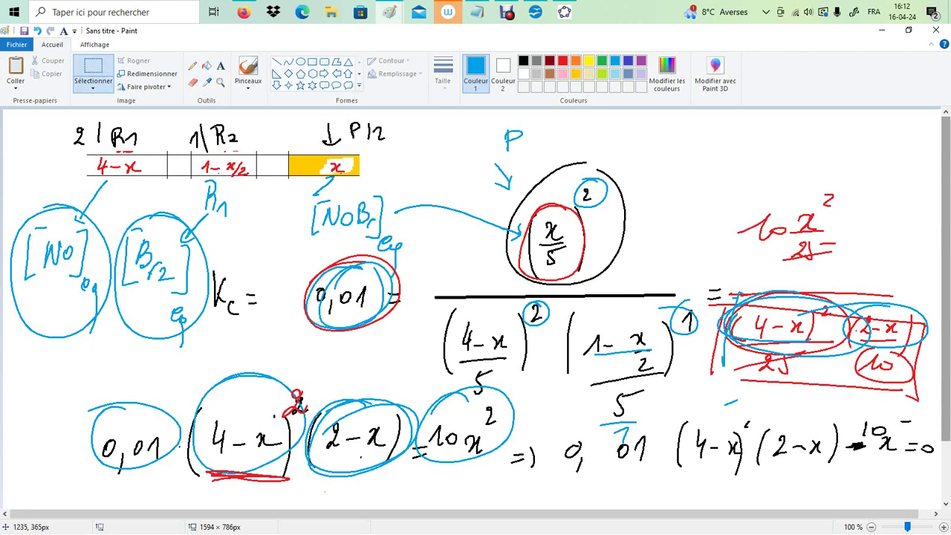
drag(724, 286, 282, 320)
click(728, 287)
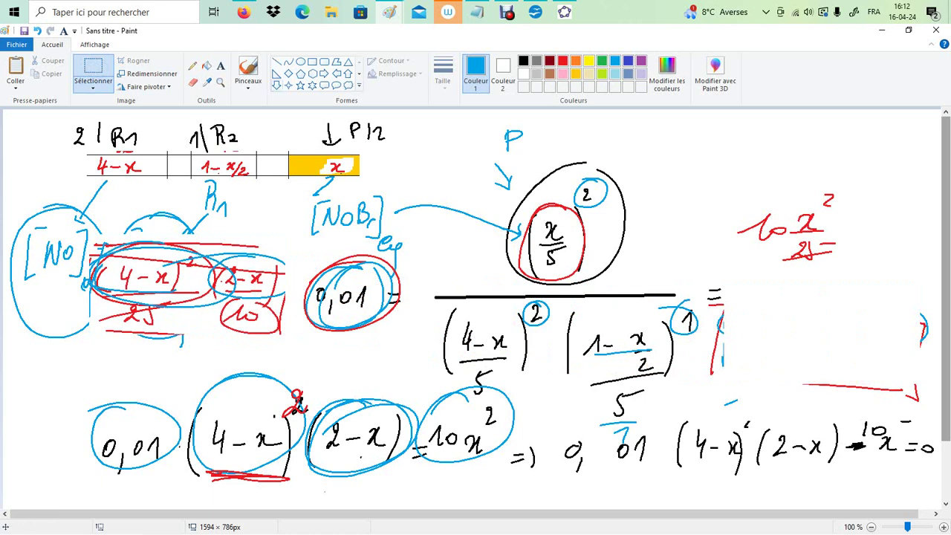
Strike out the moved denominator's 10, write 10 beside x/5 in the numerator and circle the red 10 of 10x² in blue.
click(192, 66)
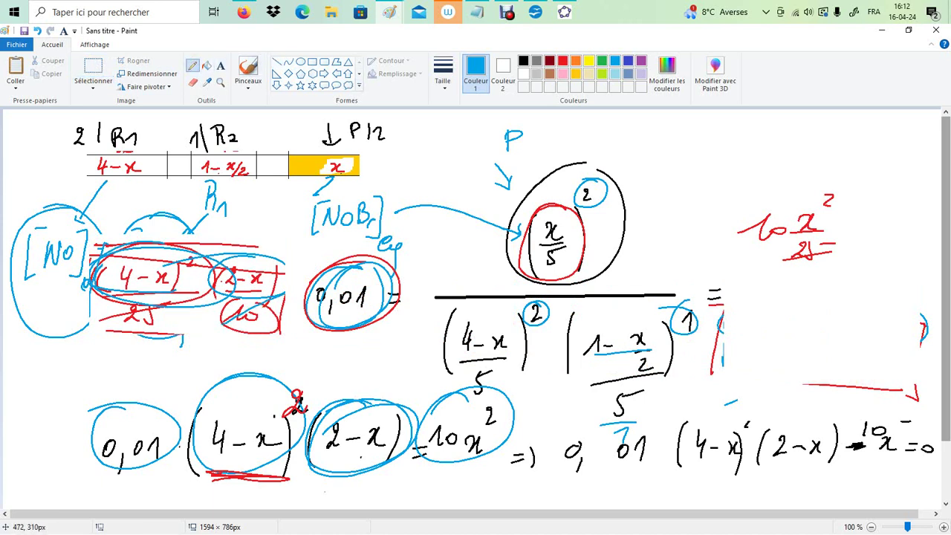
mouse_move(489, 245)
mouse_down()
mouse_move(511, 236)
mouse_move(507, 257)
mouse_up()
drag(512, 249, 520, 257)
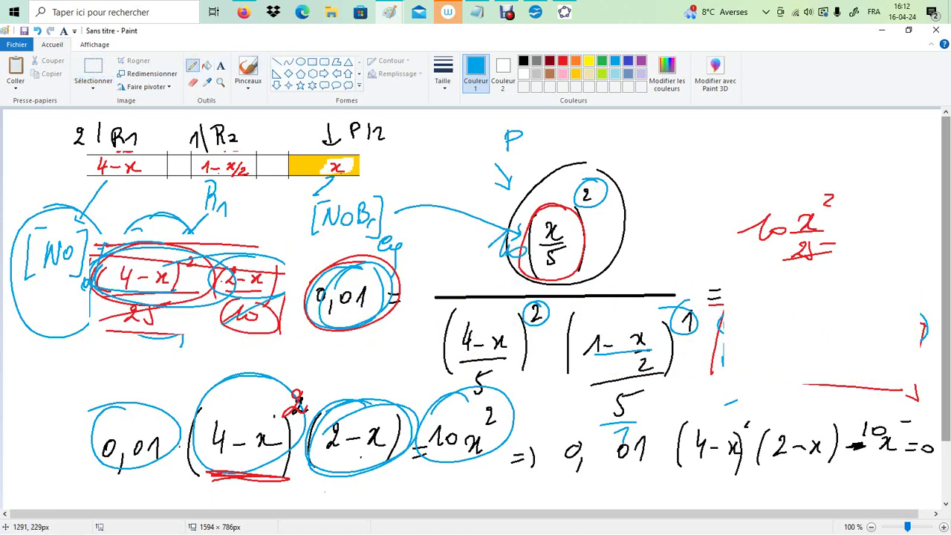
mouse_move(742, 217)
mouse_down()
mouse_move(772, 217)
mouse_move(721, 232)
mouse_up()
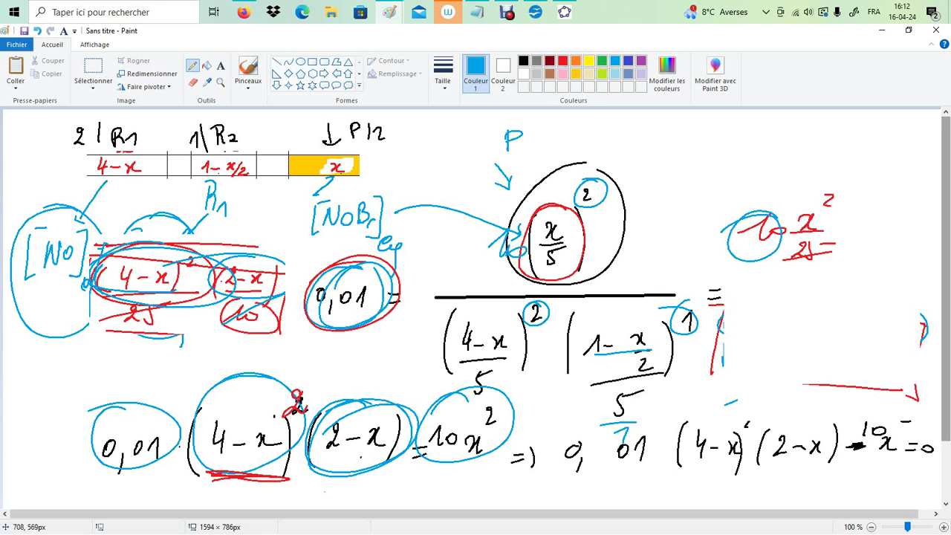
Underline 10x, add the blue exponent 2 above its x and underline the whole equation 0,01(4−x)²(2−x) − 10x² = 0 in blue.
drag(845, 459, 887, 460)
drag(901, 412, 919, 421)
mouse_move(577, 476)
mouse_down()
mouse_move(886, 470)
mouse_move(608, 476)
mouse_up()
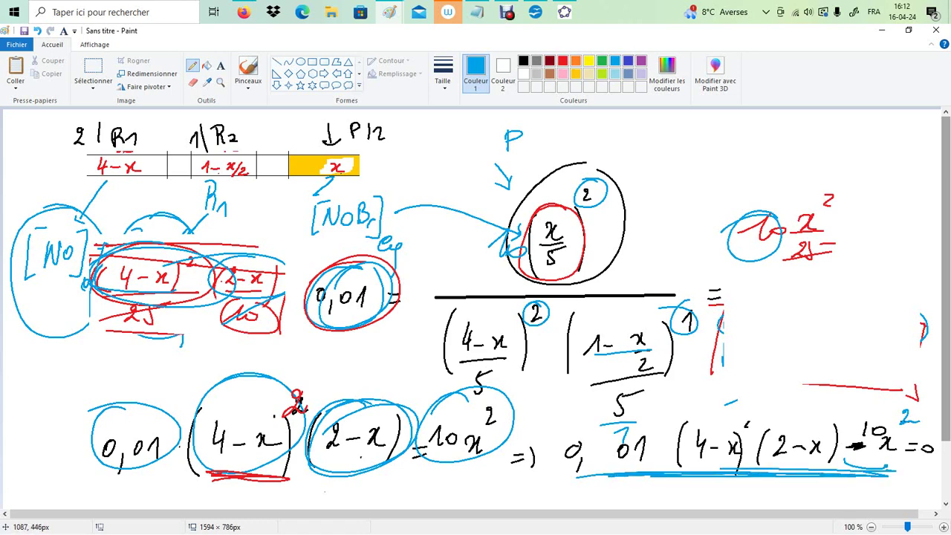
Switch to GeoGebra and examine the graph and roots of f(x) = 0.01(4−x)²(2−x) − 10x².
click(564, 12)
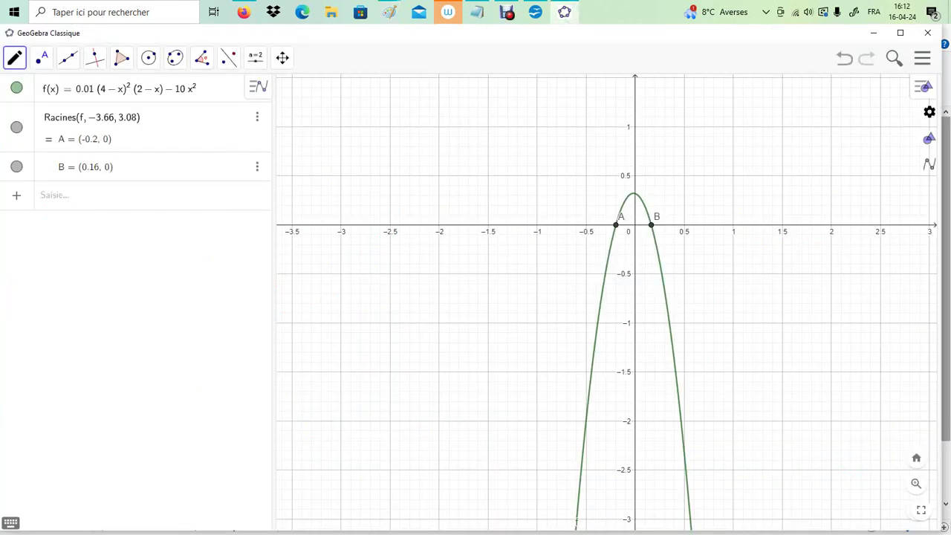
click(81, 195)
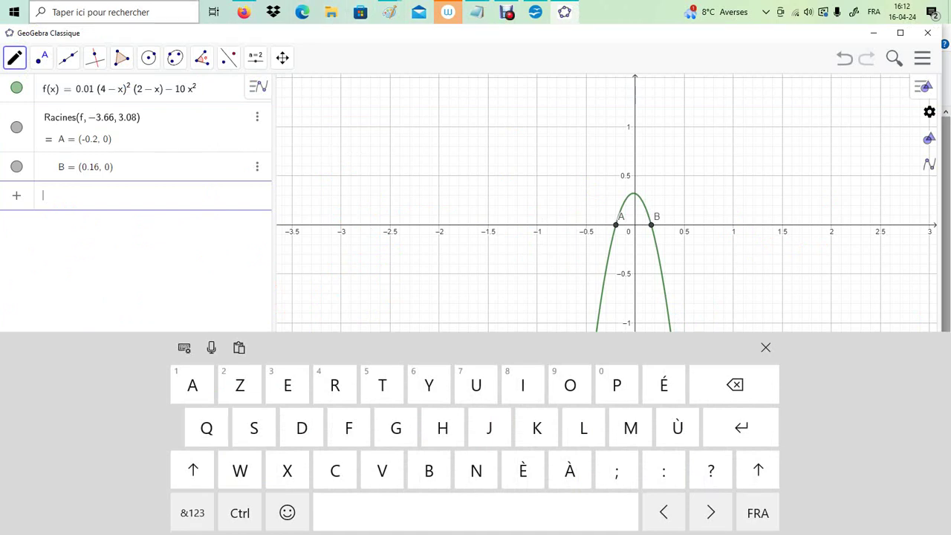
click(14, 57)
click(34, 91)
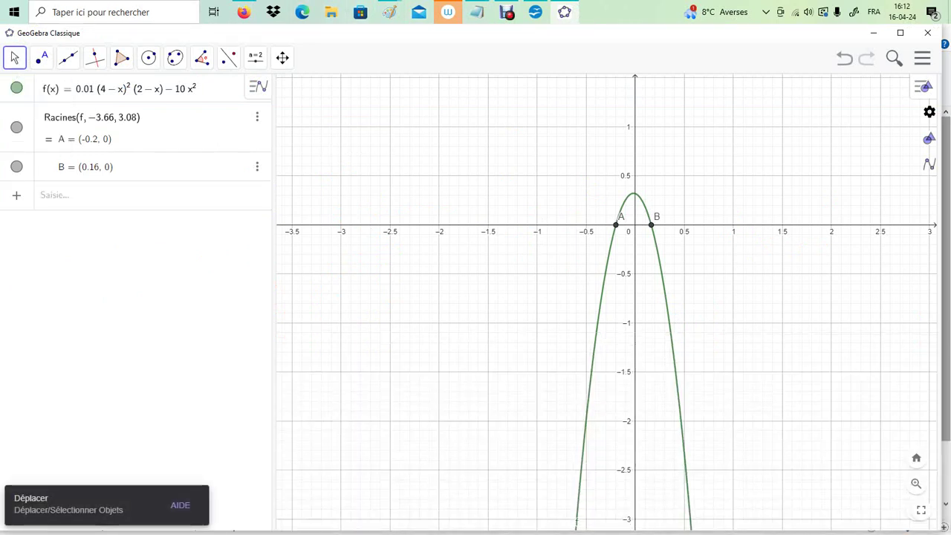
click(81, 196)
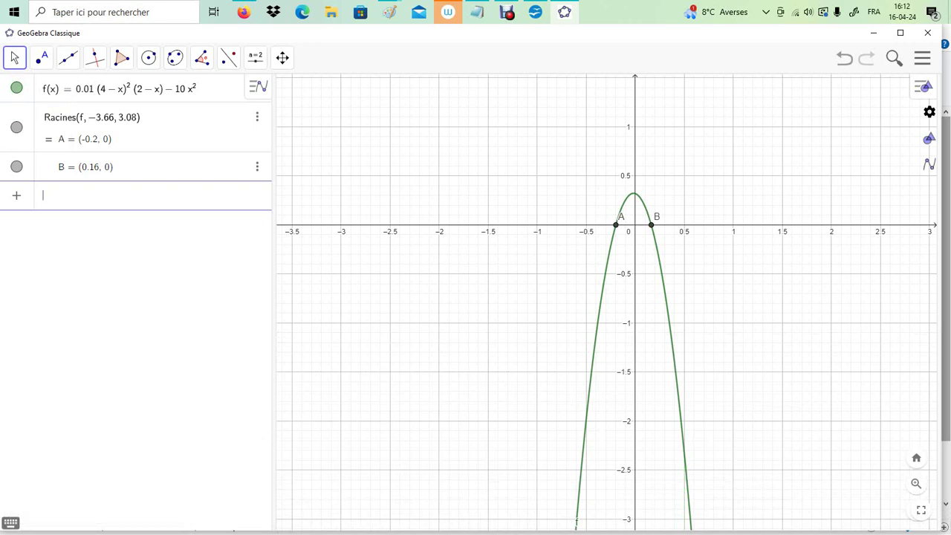
Switch to OpenOffice Calc and examine the delta n values of NOBr, Br2 and NO on sheet Feuille2.
click(534, 12)
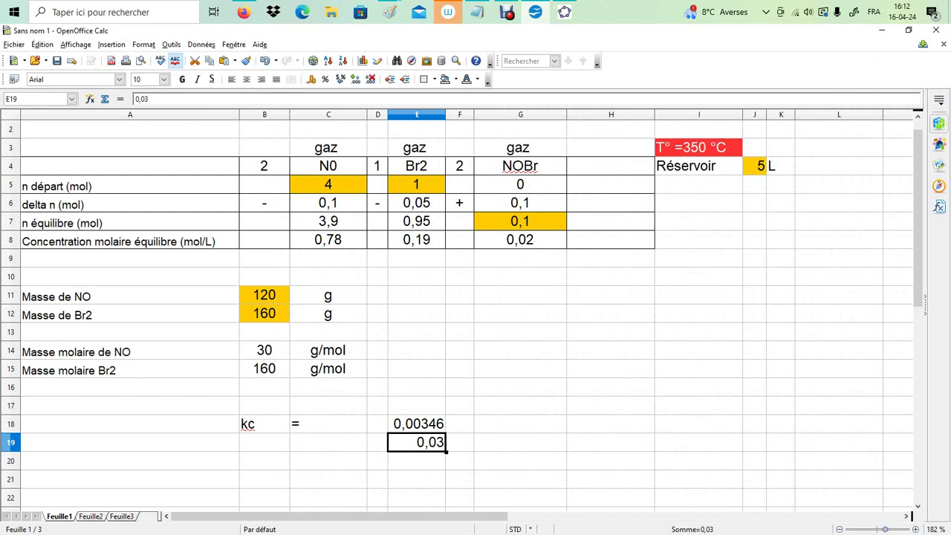
key(ctrl+Page_Down)
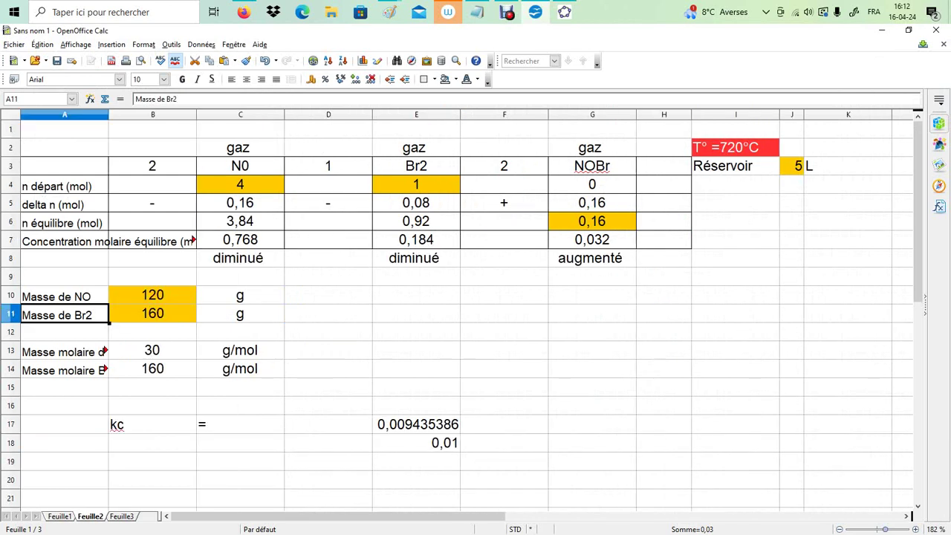
click(592, 203)
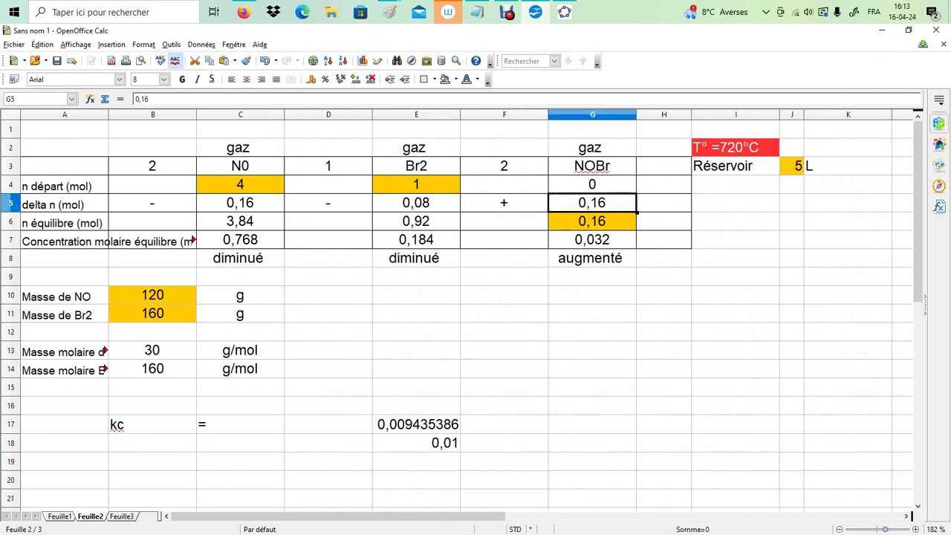
key(Left)
key(Left)
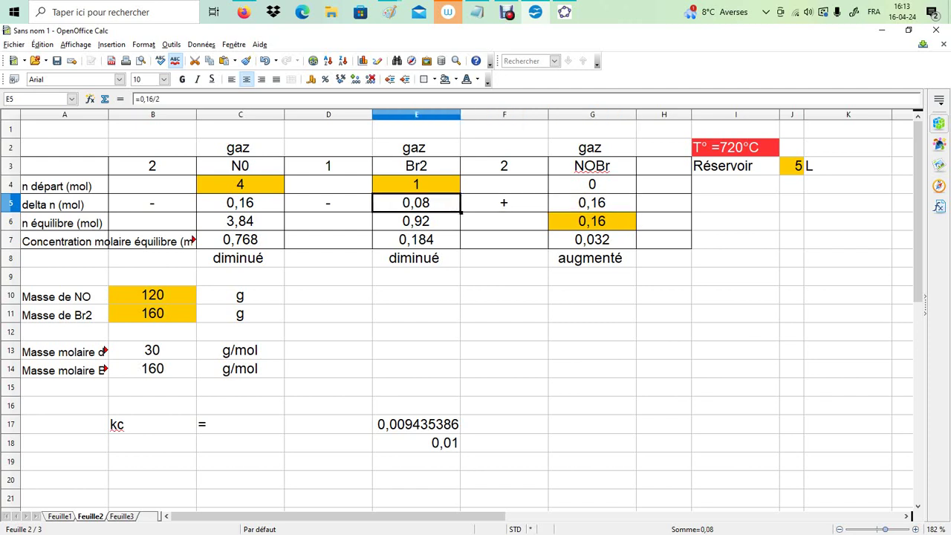
key(Left)
key(Left)
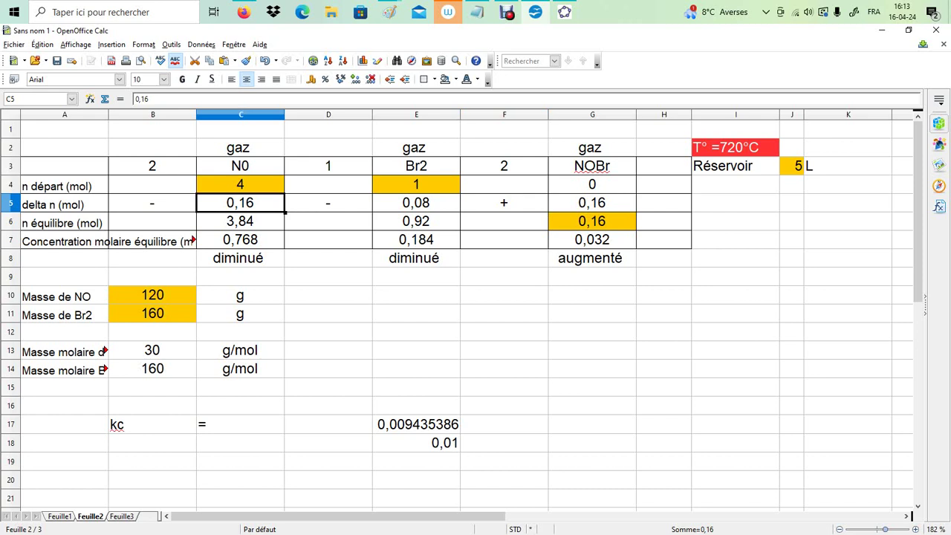
Compare the stoichiometric coefficients of NOBr, Br2 and NO in row 3 of the 720 °C table.
click(505, 166)
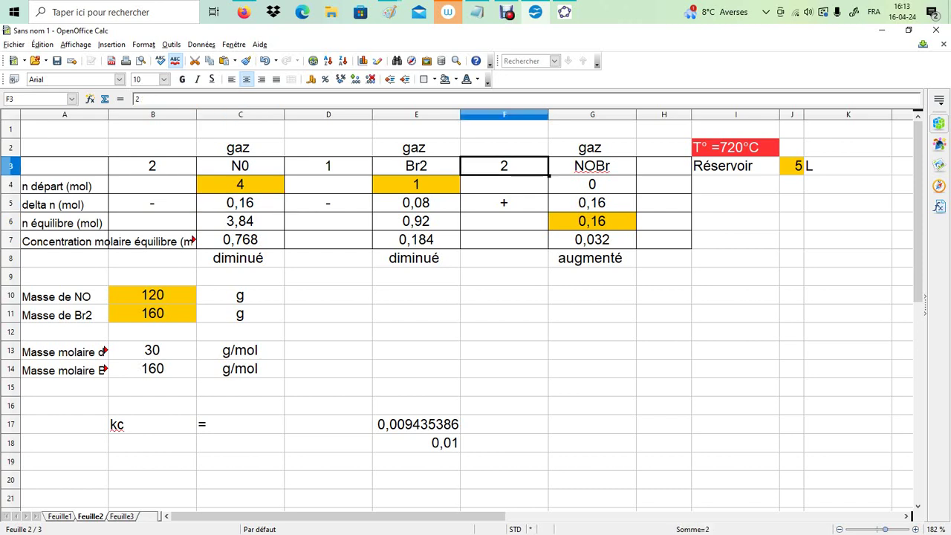
click(328, 167)
click(504, 166)
click(328, 166)
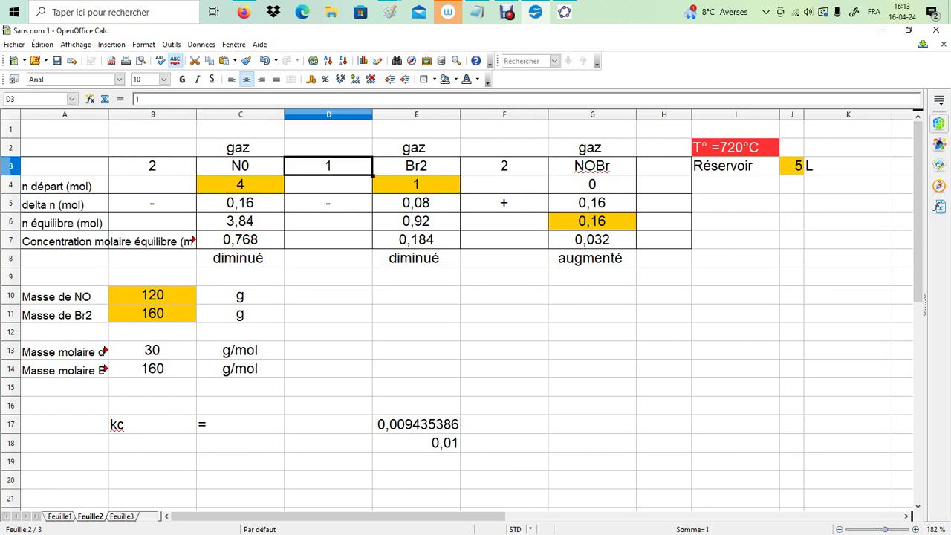
click(504, 167)
click(329, 166)
click(504, 166)
click(152, 167)
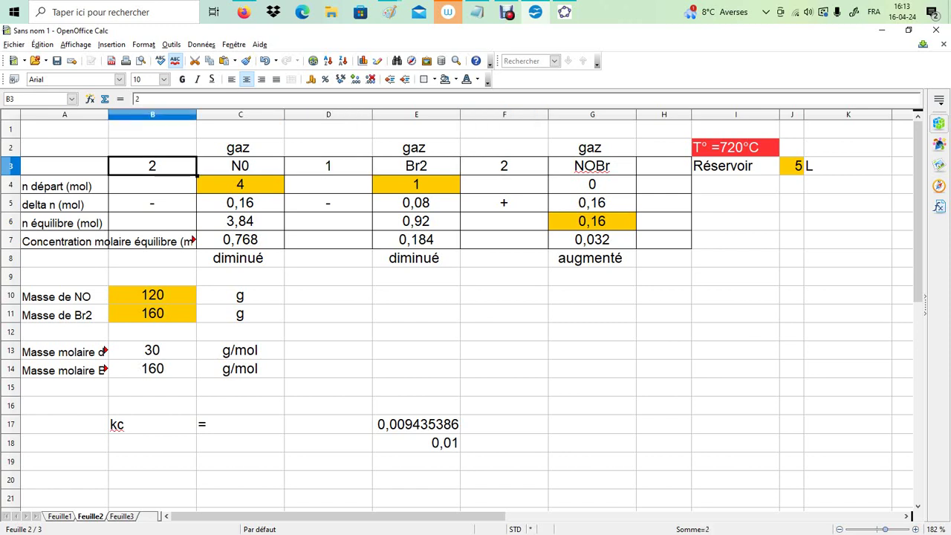
Examine NOBr's equilibrium amount and delta n, and trace how starting amounts and delta n give the equilibrium moles of NO and Br2.
click(592, 221)
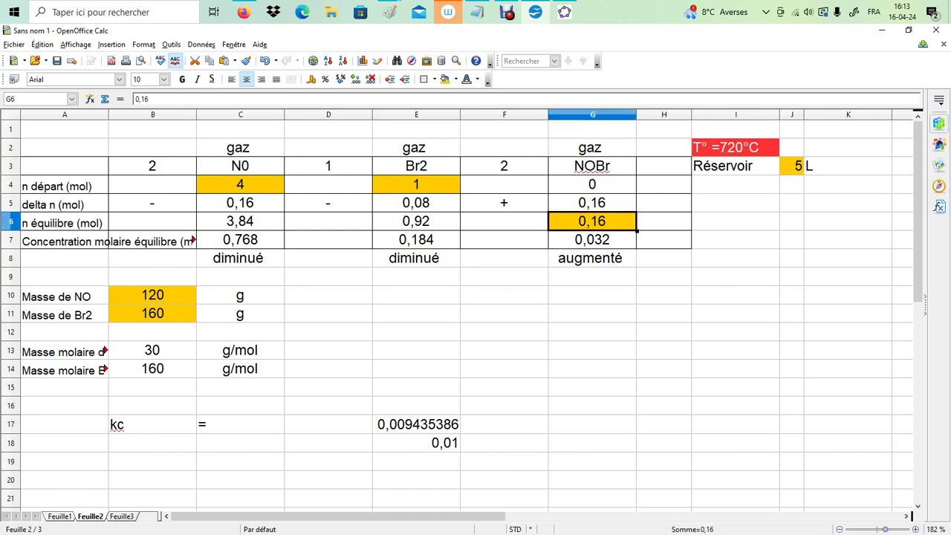
click(592, 203)
click(240, 203)
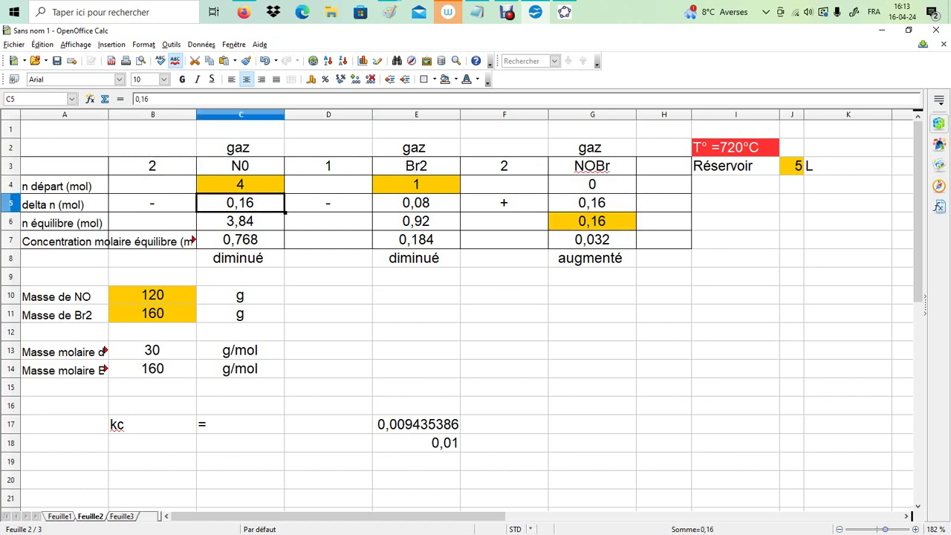
click(240, 184)
click(240, 203)
click(240, 221)
click(416, 184)
click(416, 202)
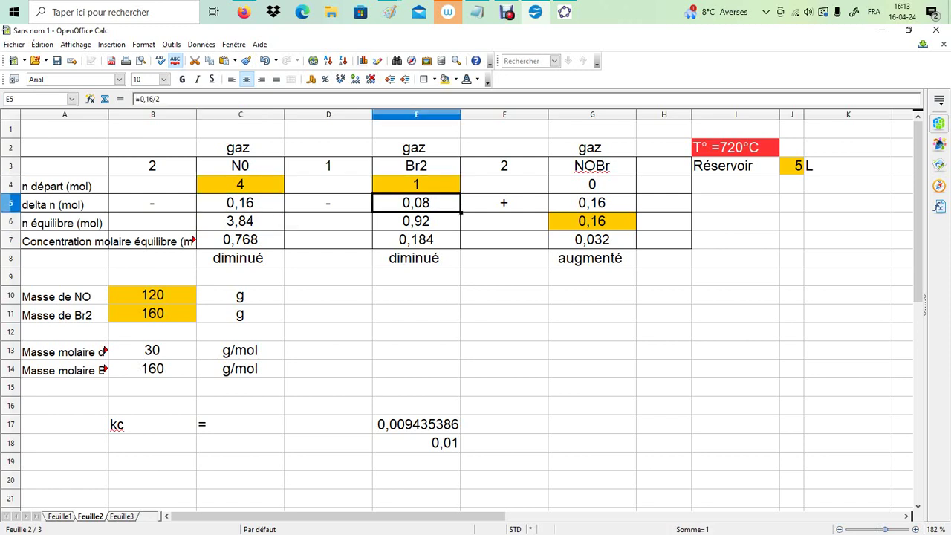
click(416, 222)
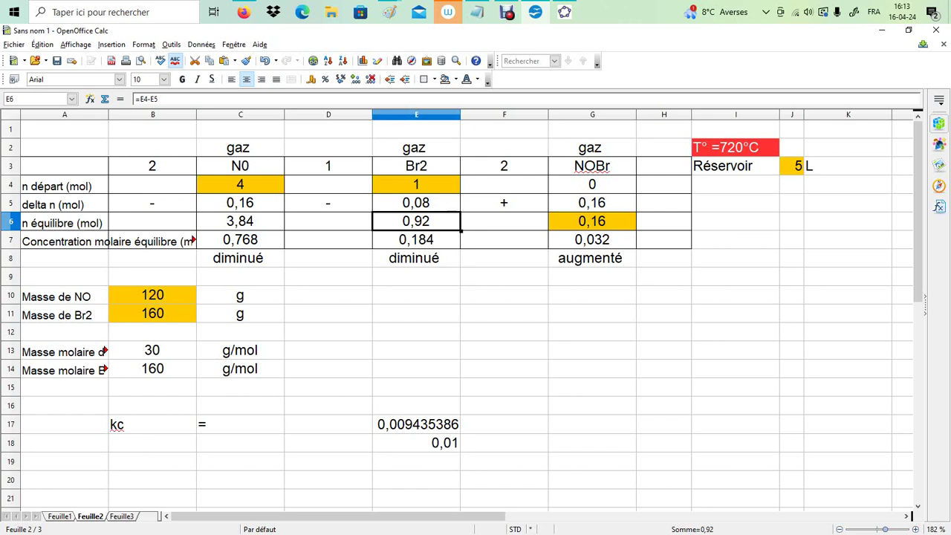
Examine the equilibrium moles and molar concentration formulas of NO, Br2 and NOBr in the 720 °C table.
click(592, 221)
click(240, 221)
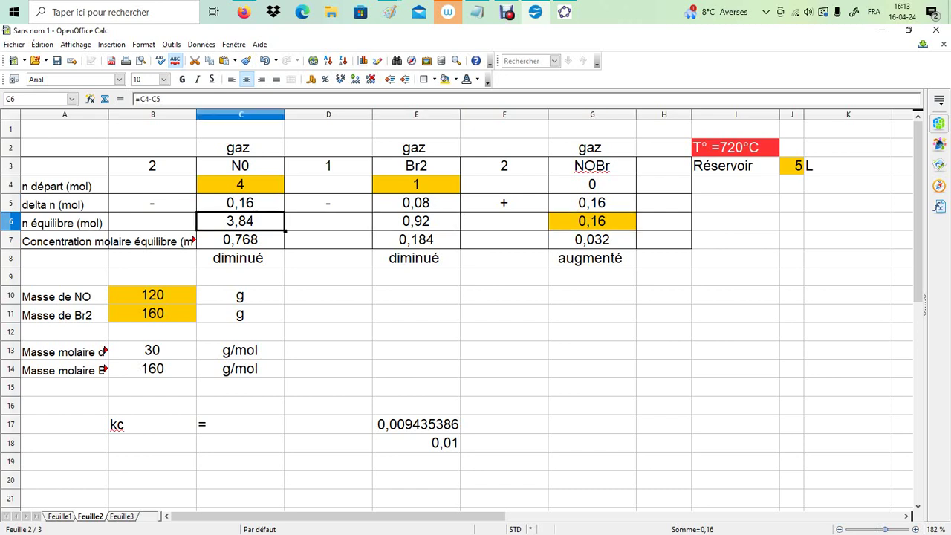
click(240, 240)
click(416, 221)
click(416, 239)
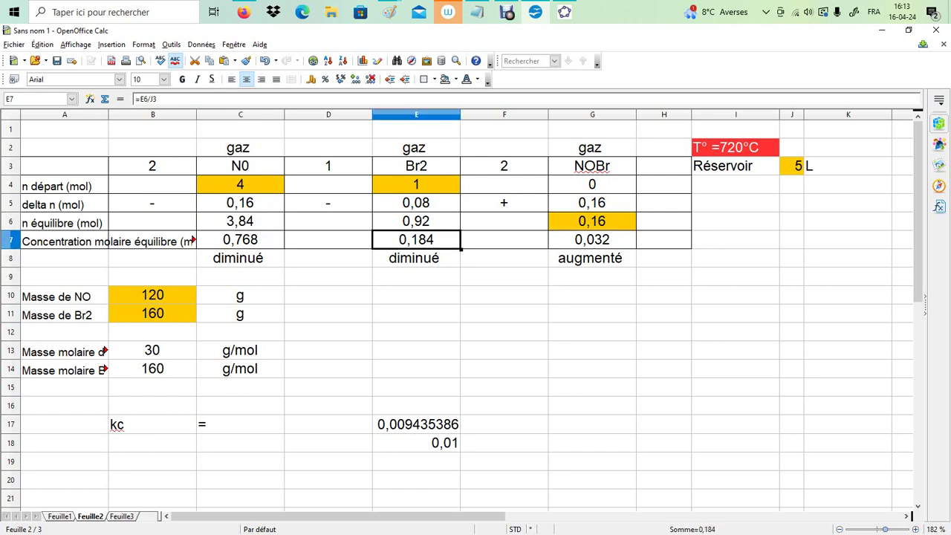
click(592, 221)
click(592, 240)
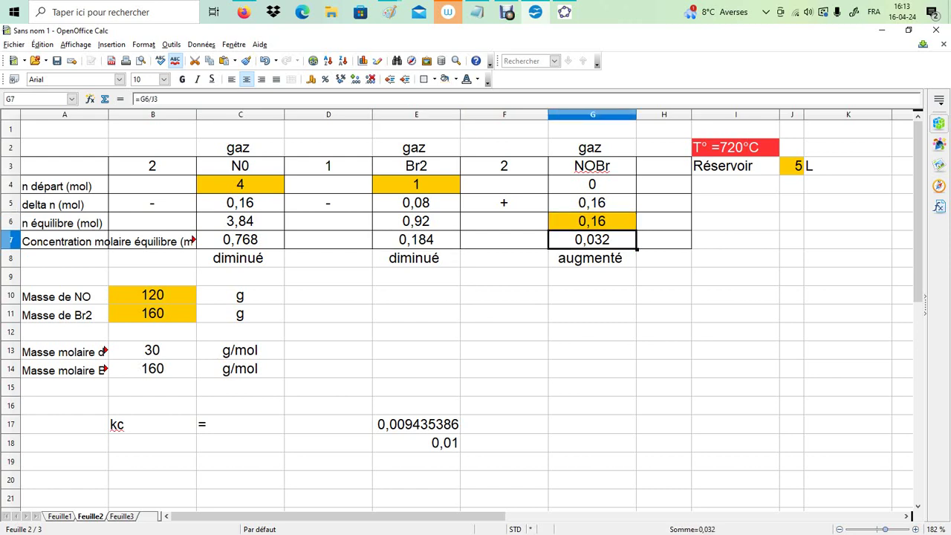
Consult NO's equilibrium concentration on Feuille1 and inspect the Kc formula in E17 of Feuille2.
click(59, 516)
click(328, 240)
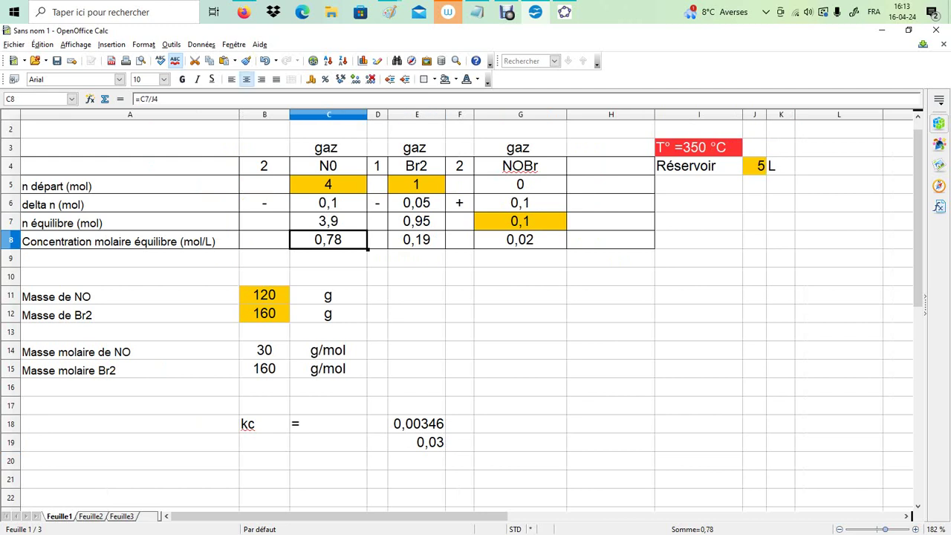
key(ctrl+Page_Down)
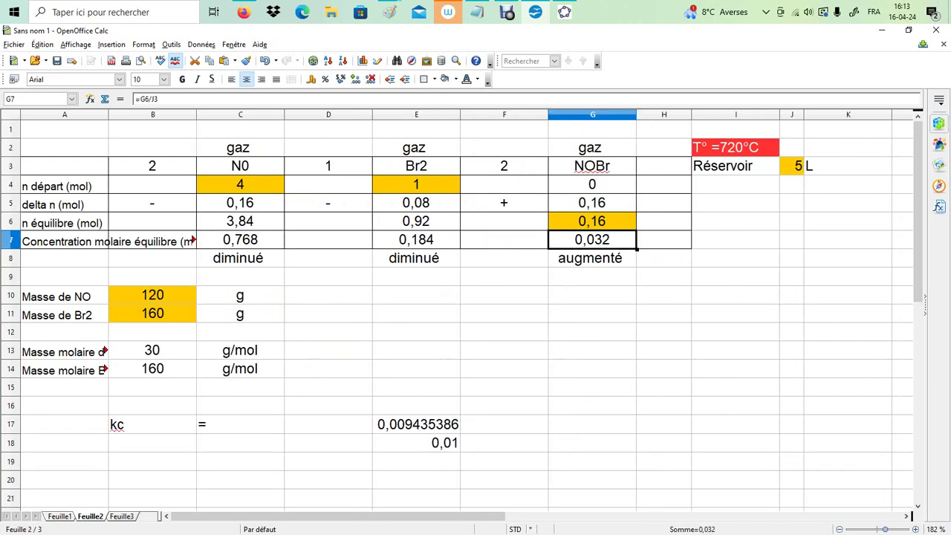
click(416, 424)
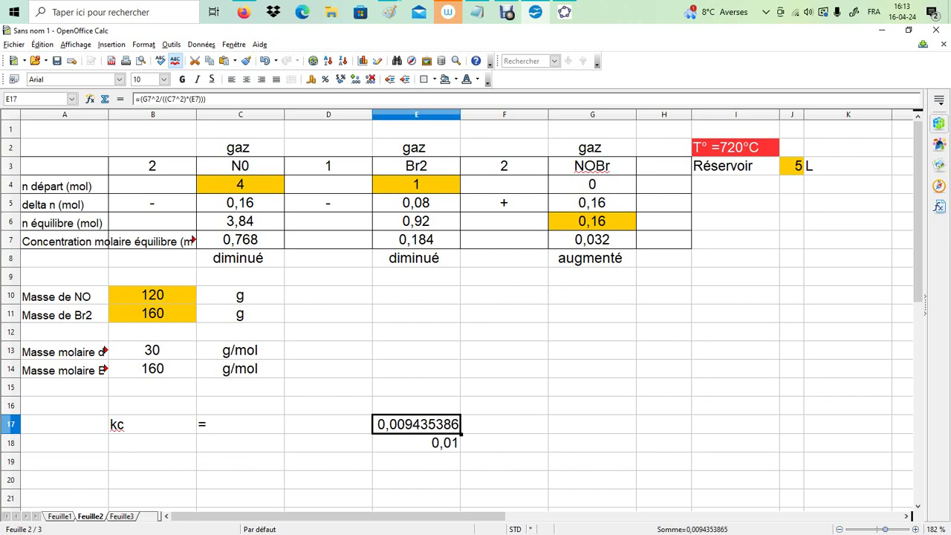
Compare NO's equilibrium concentration at 350 °C and 720 °C and check the change noted beneath it on Feuille2.
key(ctrl+Page_Up)
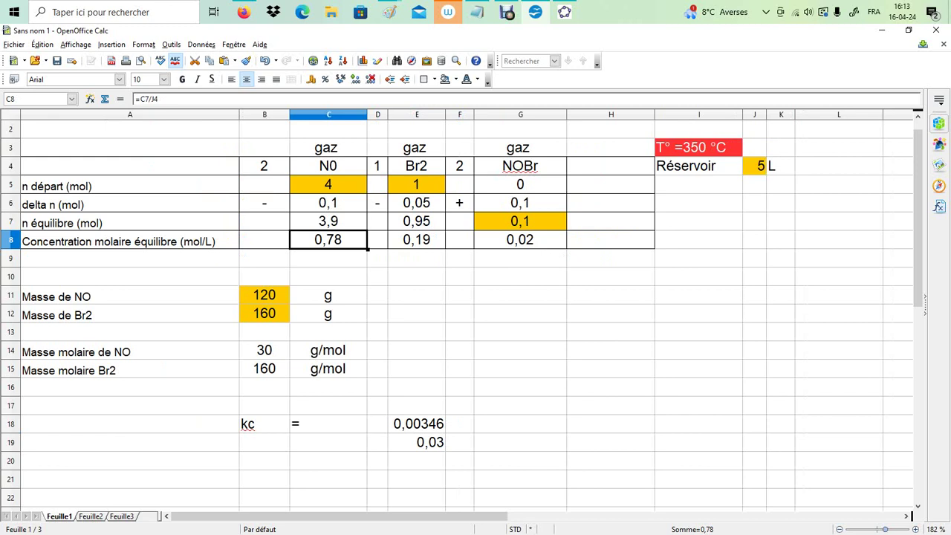
key(ctrl+Page_Down)
click(240, 240)
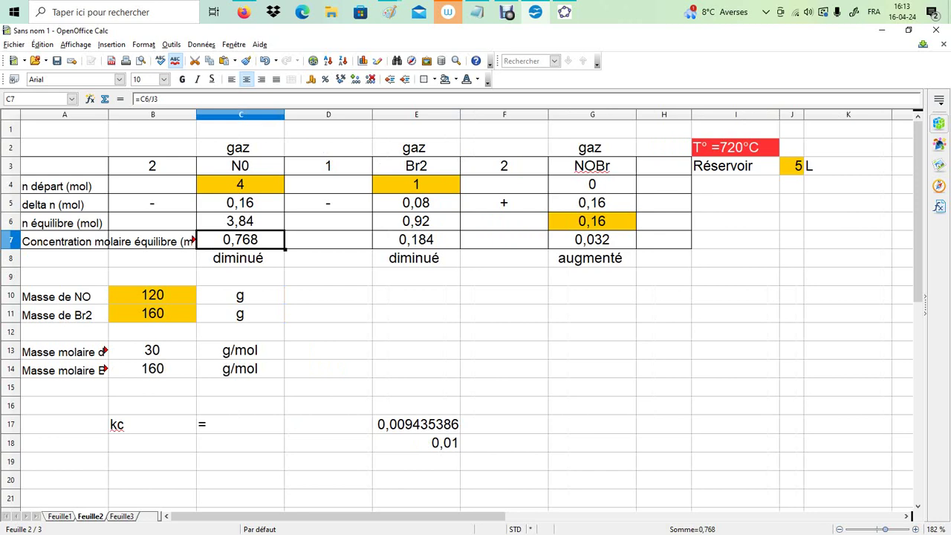
click(240, 258)
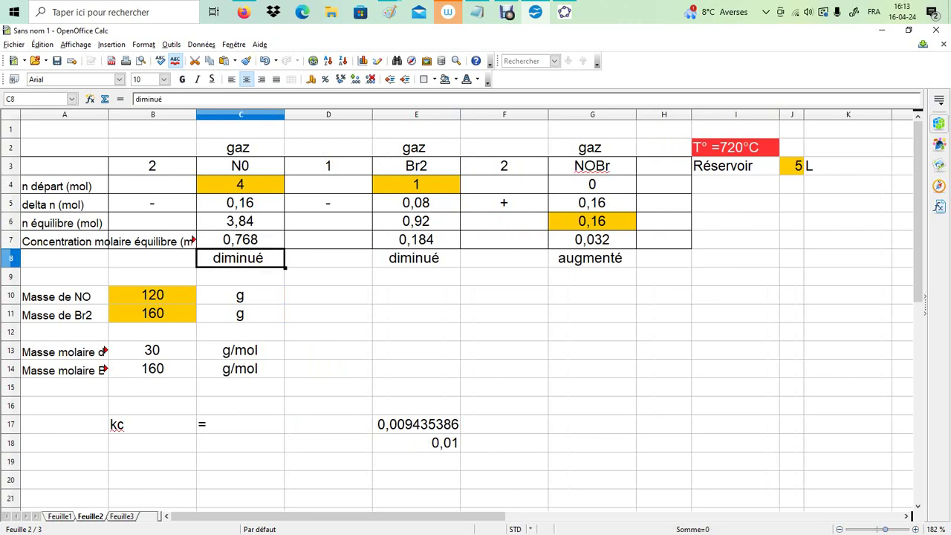
Compare Br2's equilibrium concentration at 350 °C and 720 °C and check the change noted beneath it on Feuille2.
key(ctrl+Page_Up)
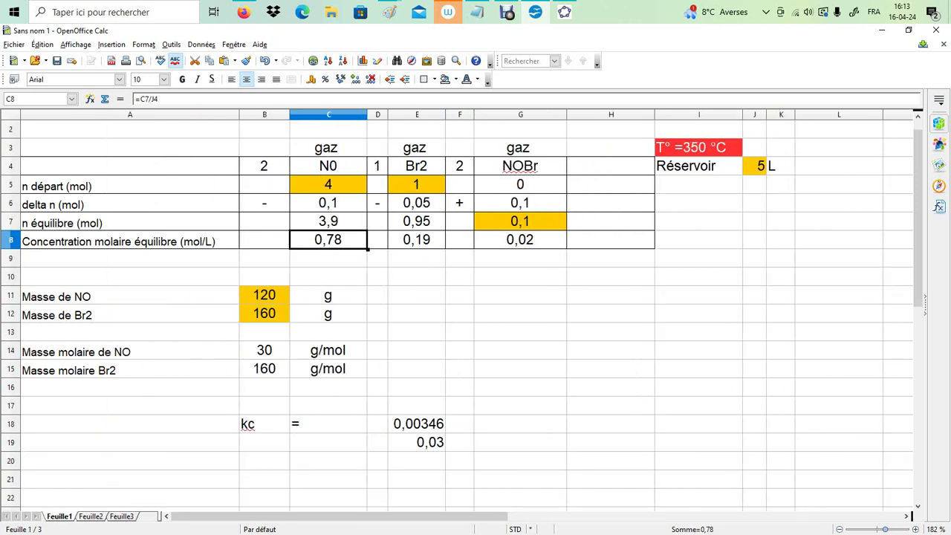
click(417, 240)
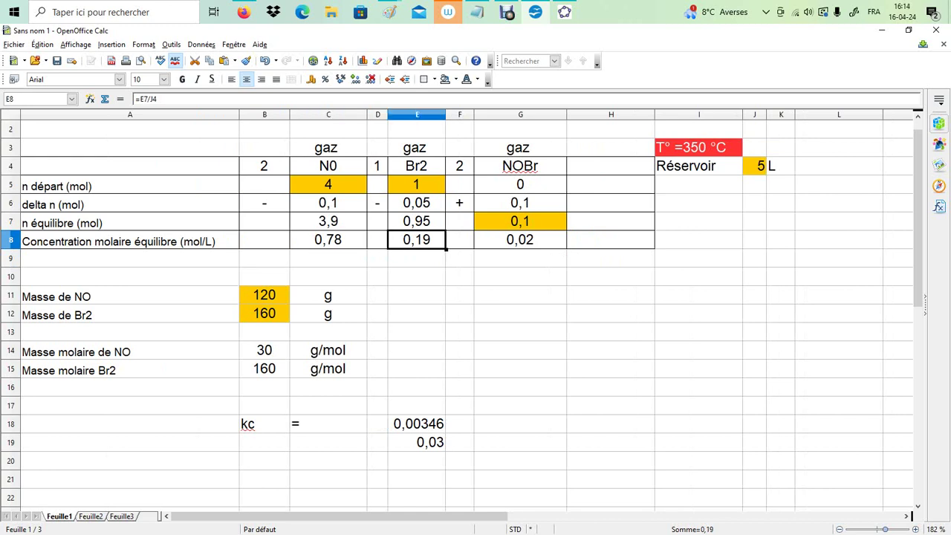
key(ctrl+Page_Down)
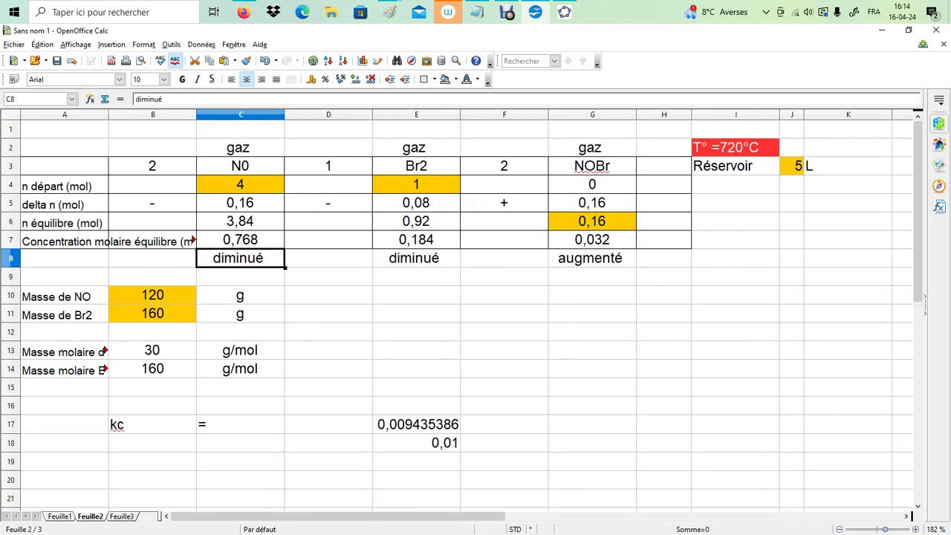
click(417, 240)
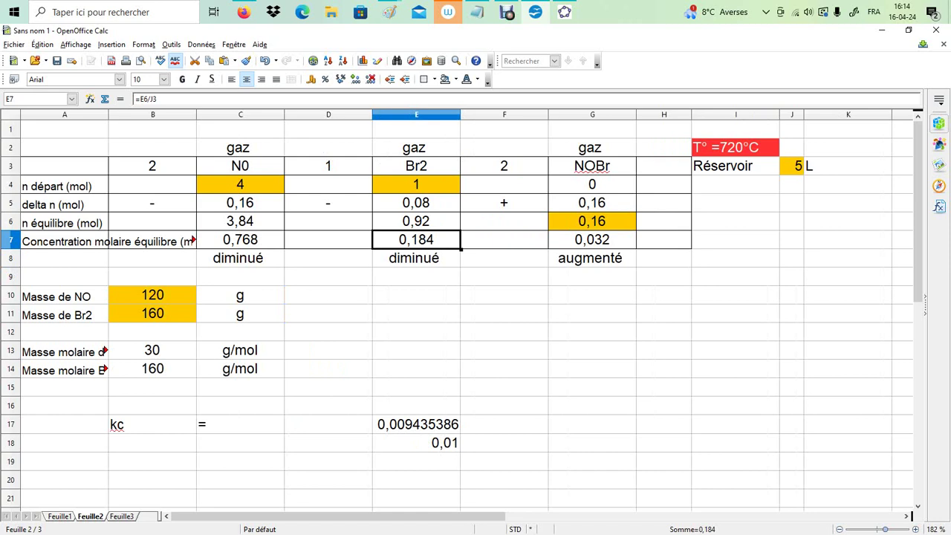
click(416, 258)
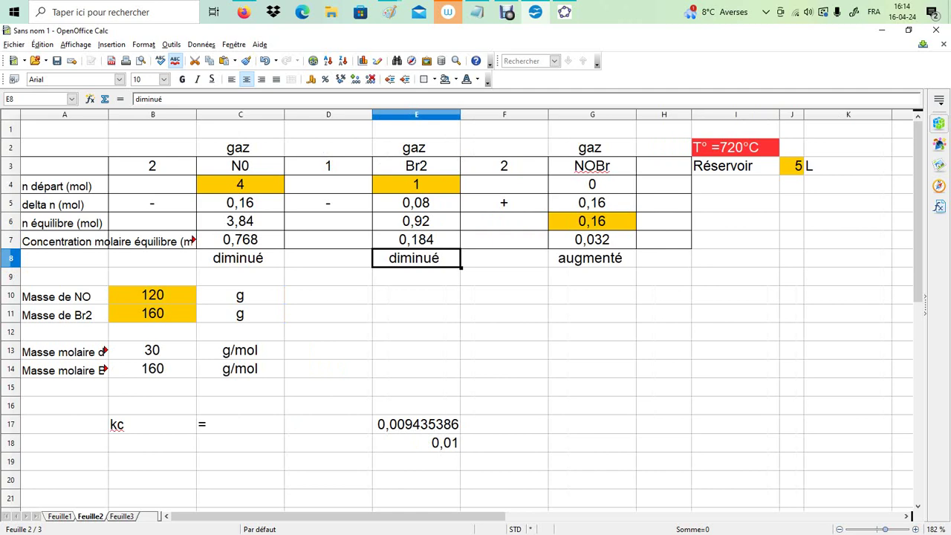
Compare NOBr's equilibrium concentration on the 350 °C sheet with its value on the 720 °C sheet.
key(ctrl+Page_Up)
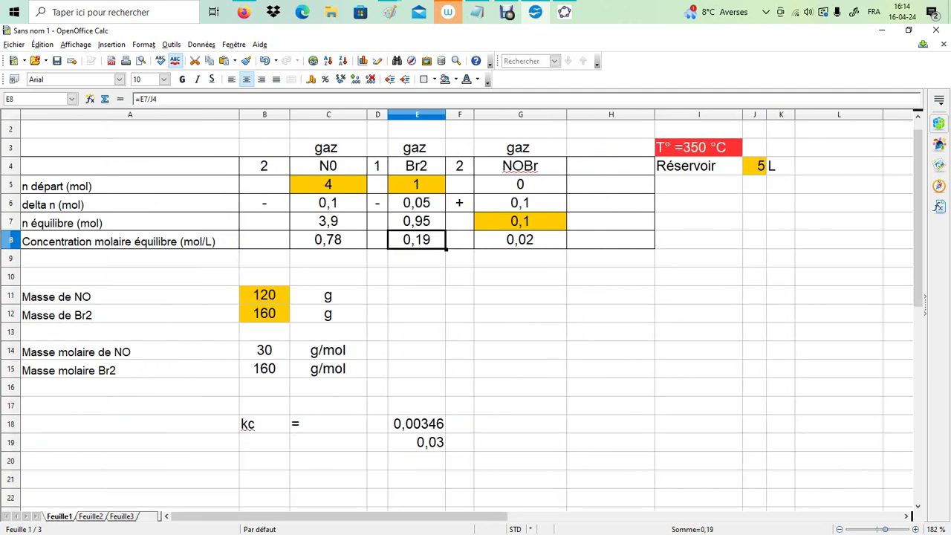
click(520, 239)
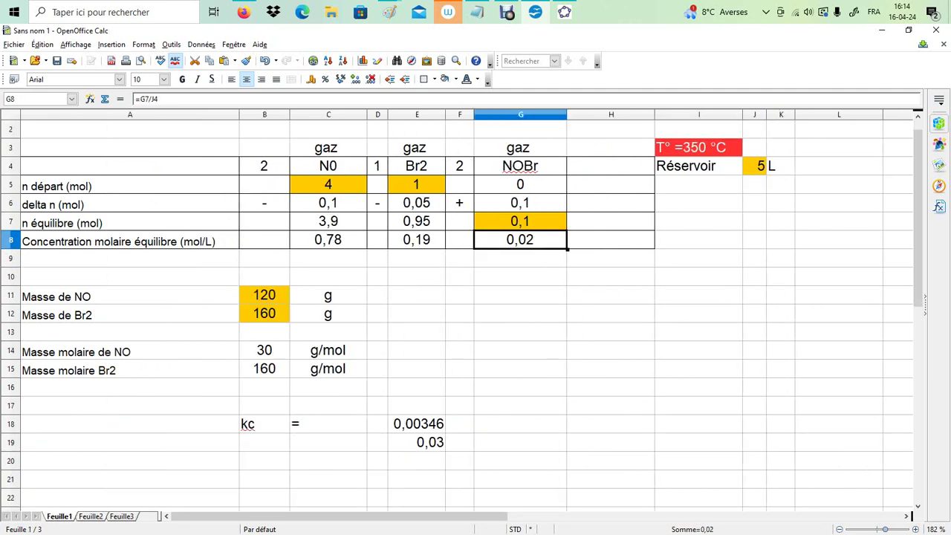
key(ctrl+Page_Down)
click(592, 240)
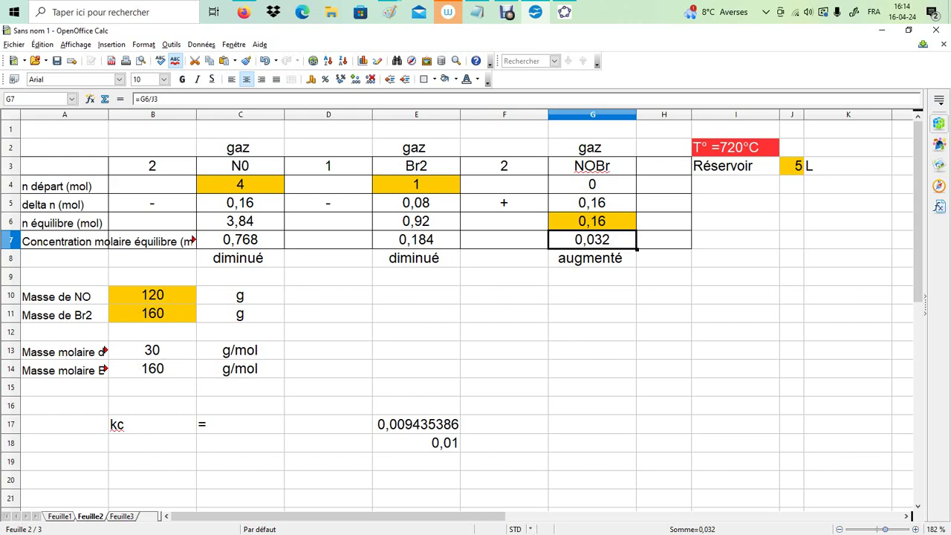
mouse_move(918, 294)
mouse_down()
mouse_move(918, 344)
mouse_move(918, 293)
mouse_up()
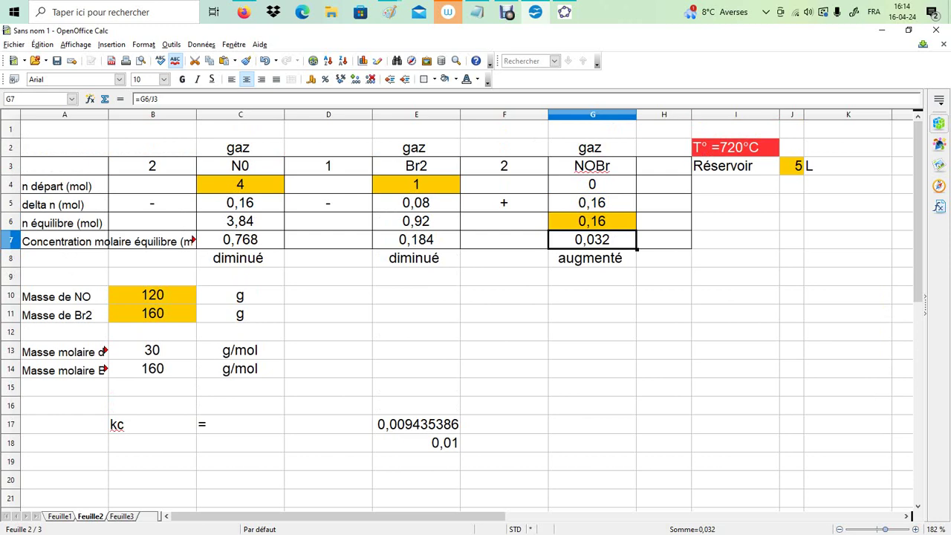